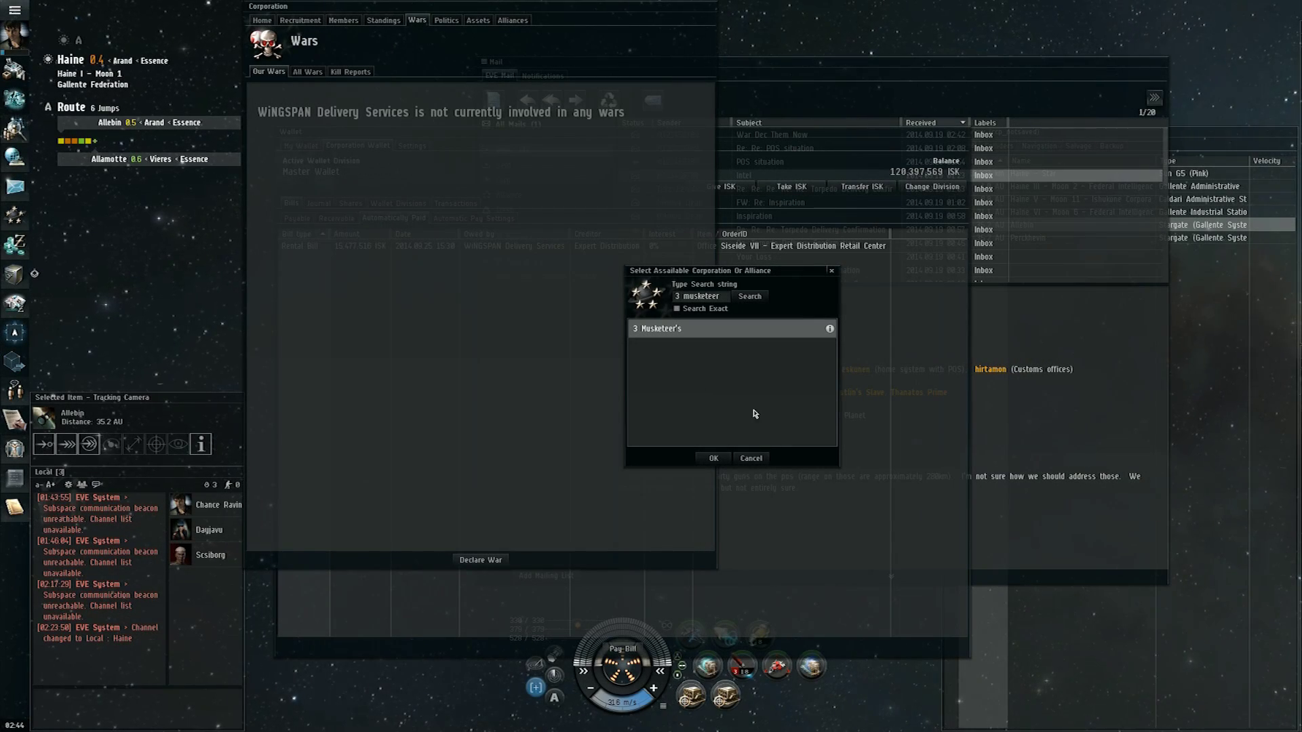
Declare war on 3 Musketeer's, read CONCORD's war notice, and bring the new mail forward
{"action": "left_click", "coordinate": [716, 459]}
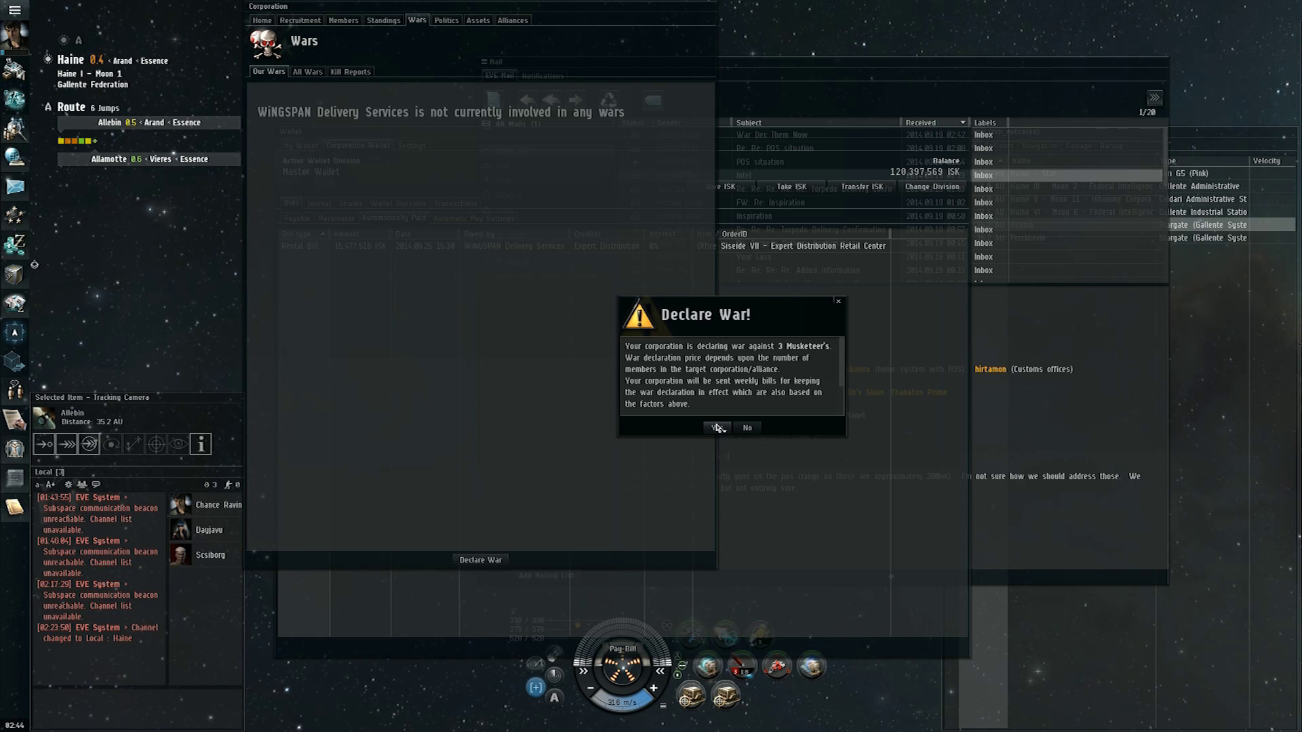
{"action": "left_click", "coordinate": [717, 428]}
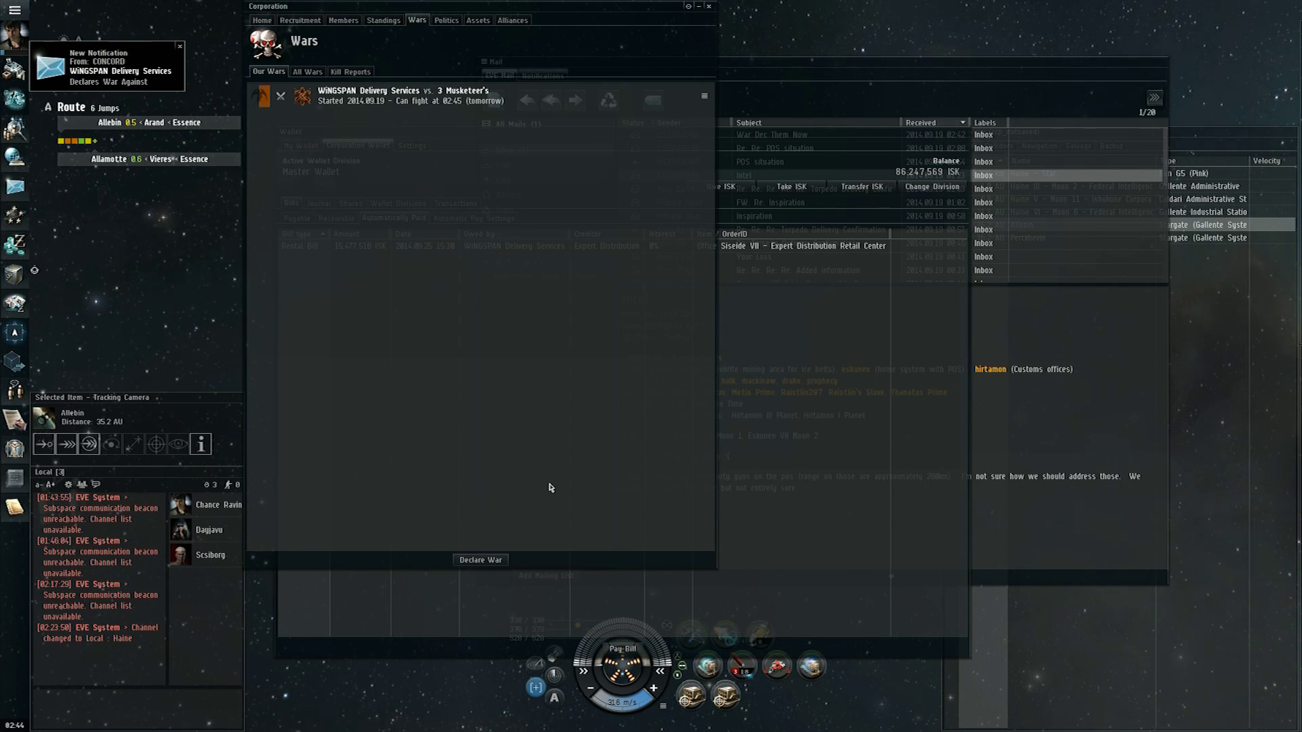
{"action": "left_click", "coordinate": [133, 76]}
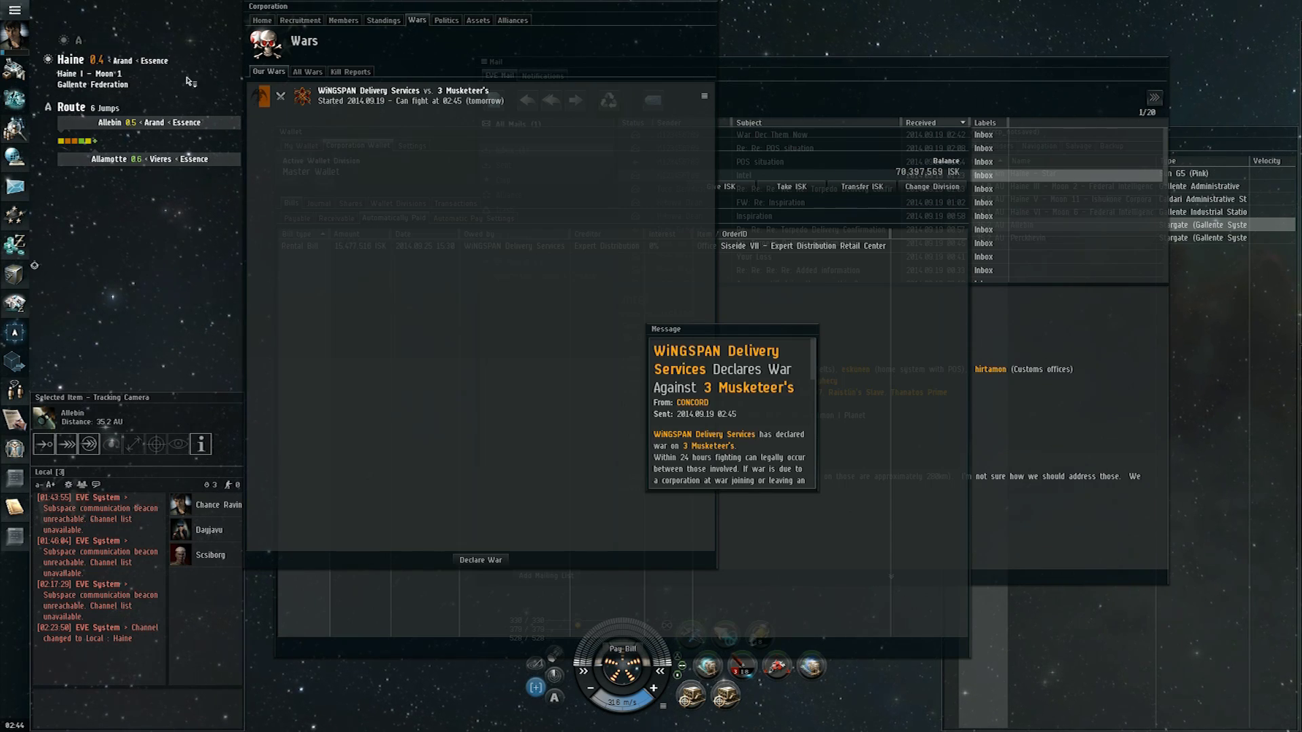
{"action": "scroll", "coordinate": [781, 455], "scroll_direction": "down", "scroll_amount": 1}
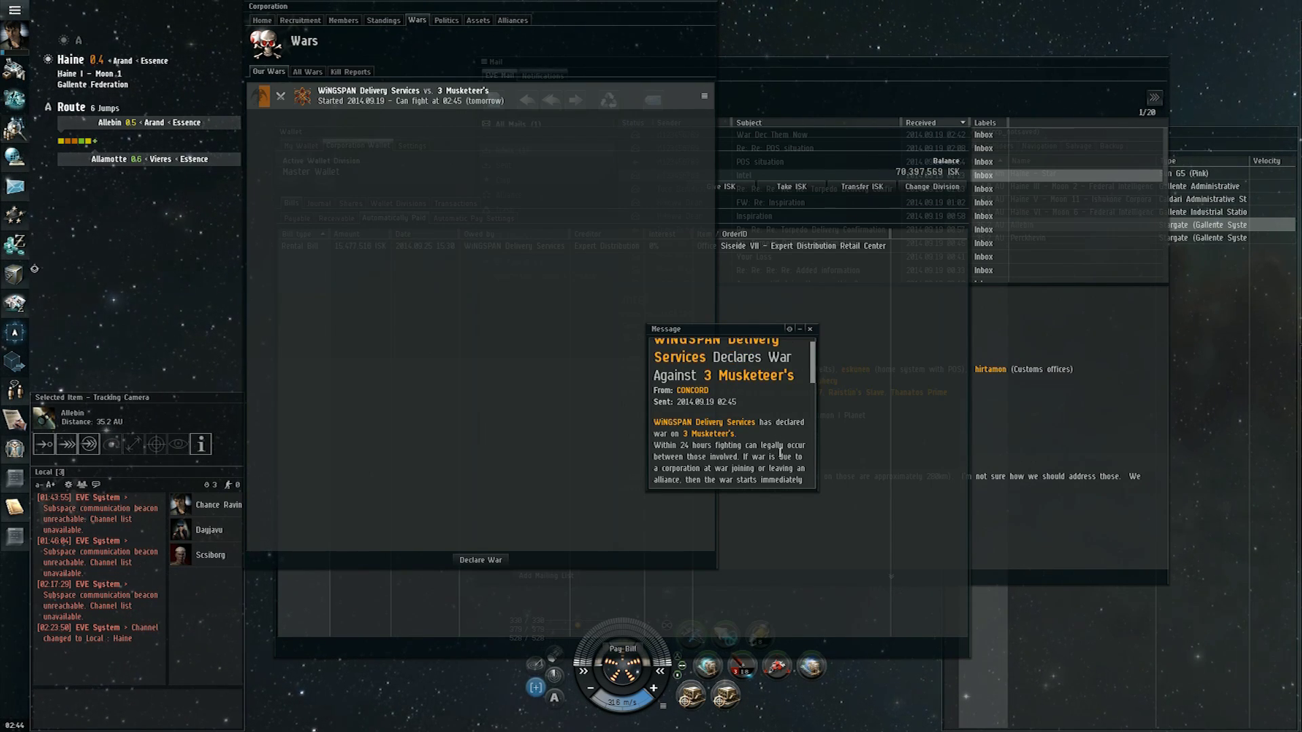
{"action": "scroll", "coordinate": [780, 455], "scroll_direction": "down", "scroll_amount": 2}
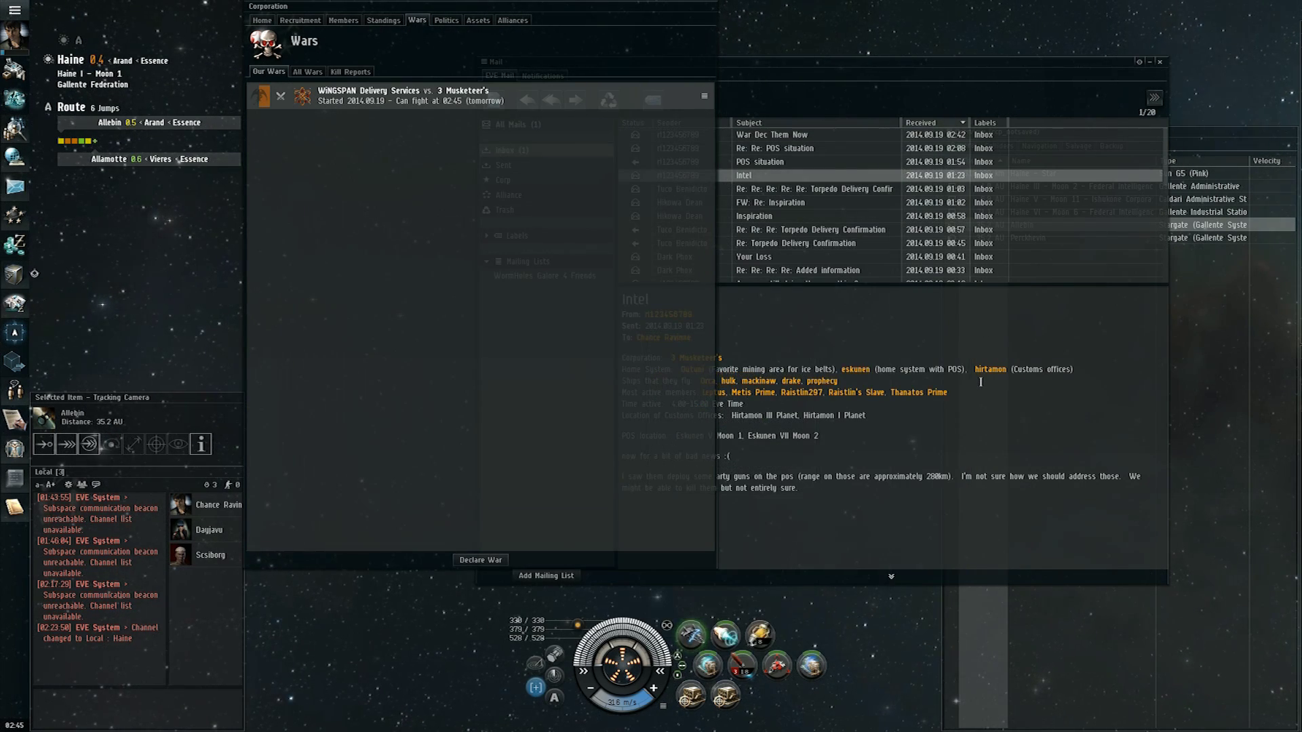
{"action": "left_click", "coordinate": [549, 305]}
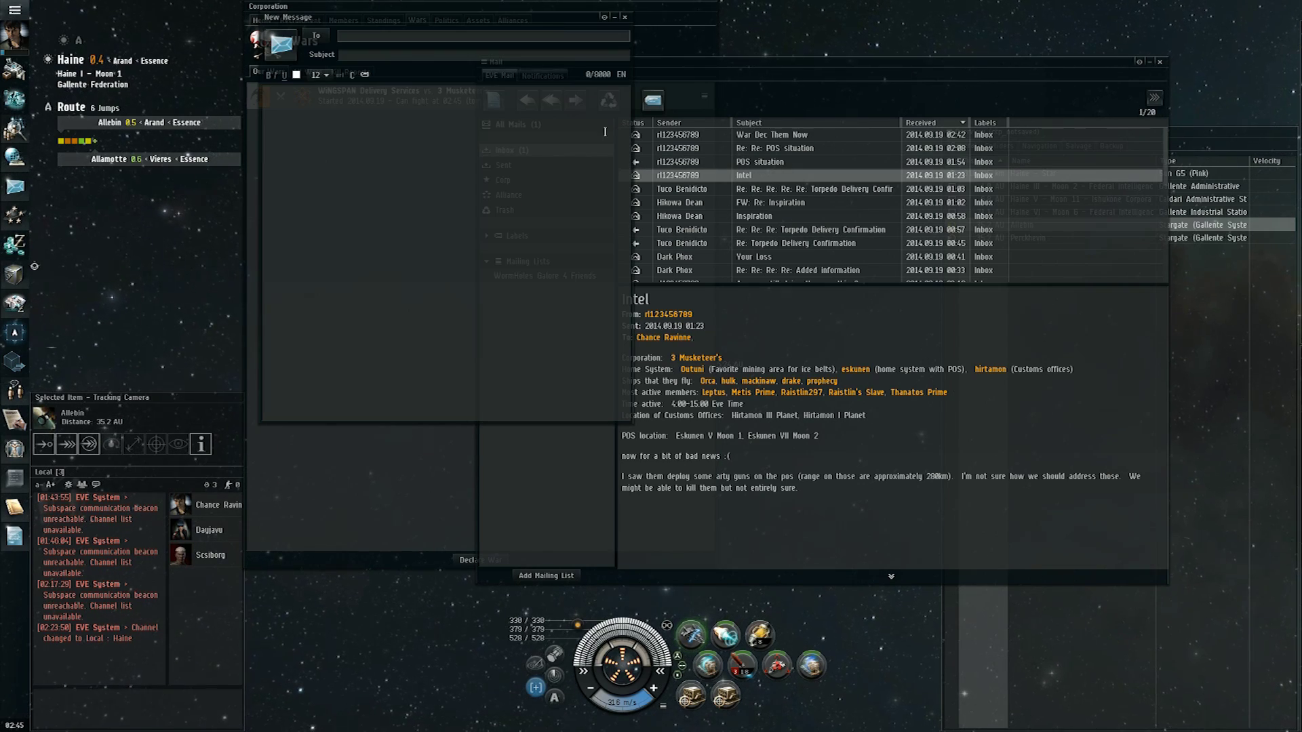
Start a mail titled WAR to WiNGSPAN Delivery Services, auto-linking 3 Musketeer's as a corporation
{"action": "right_click", "coordinate": [341, 47]}
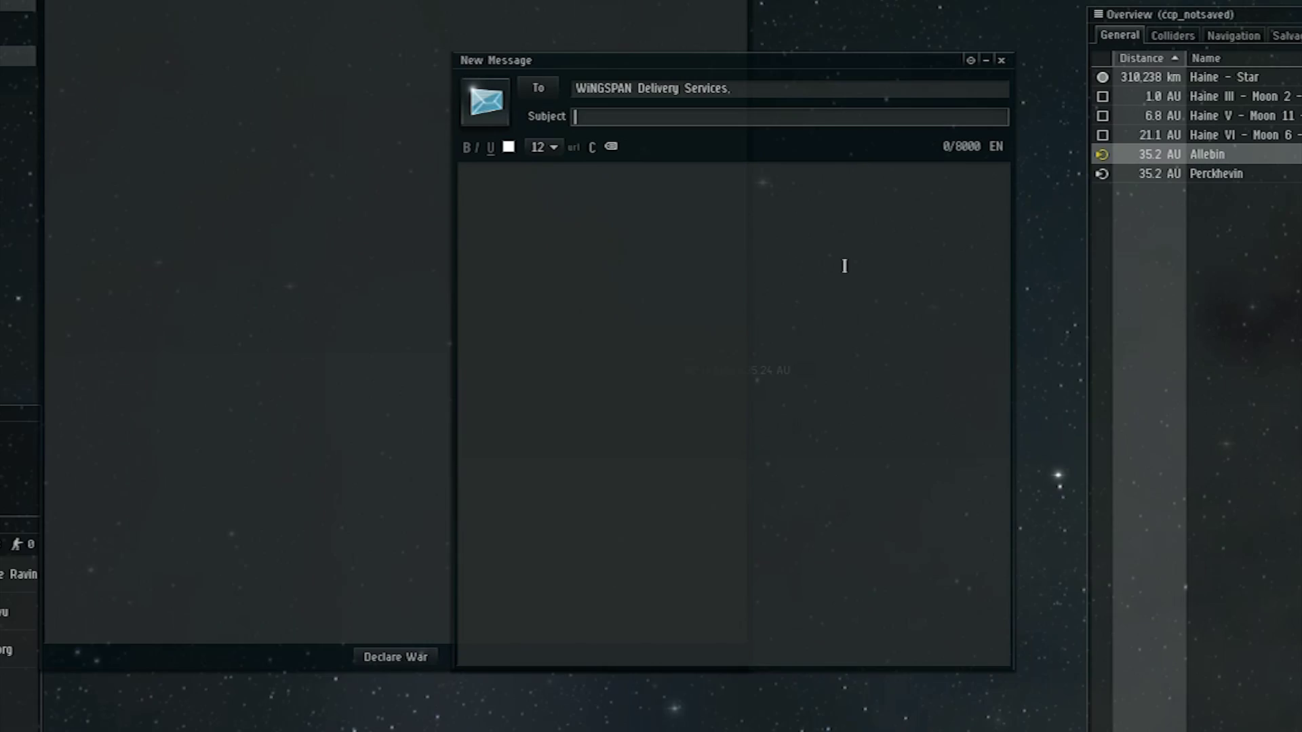
{"action": "type", "text": "WAR"}
{"action": "key", "text": "Tab"}
{"action": "type", "text": "At"}
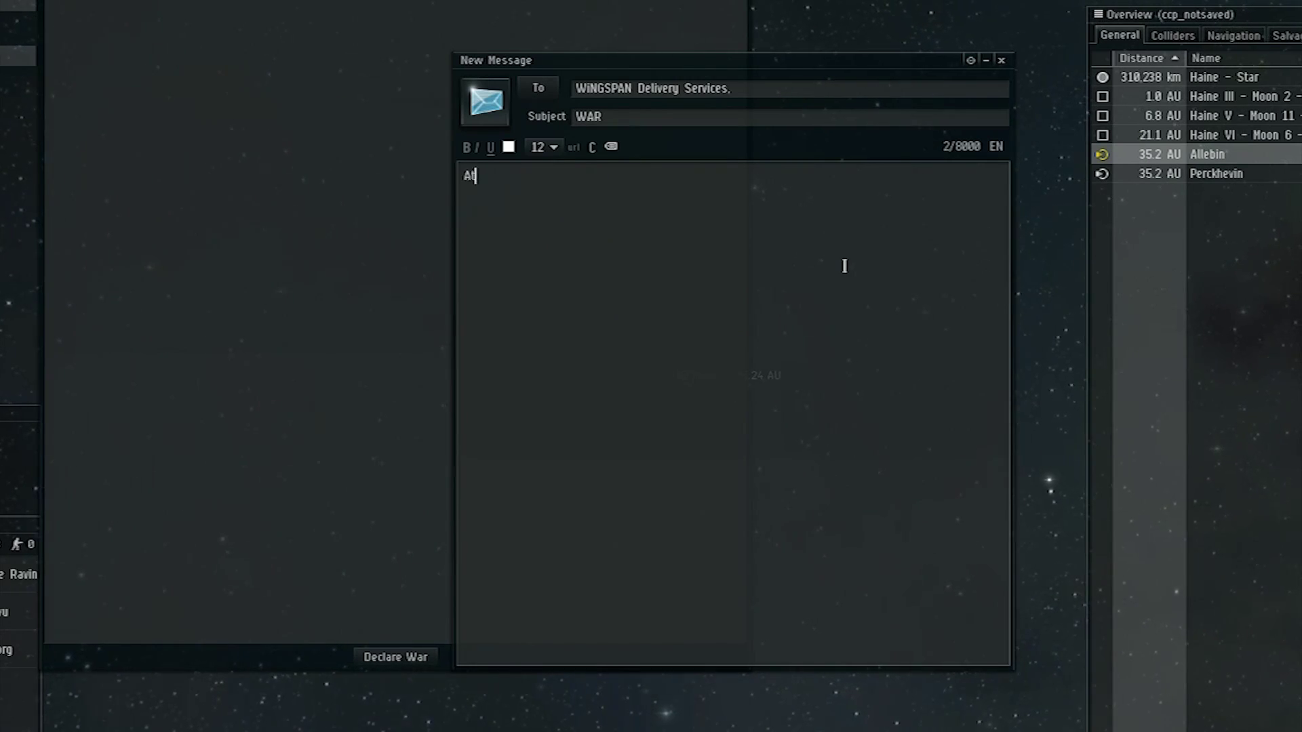
{"action": "type", "text": "tention all Deliv"}
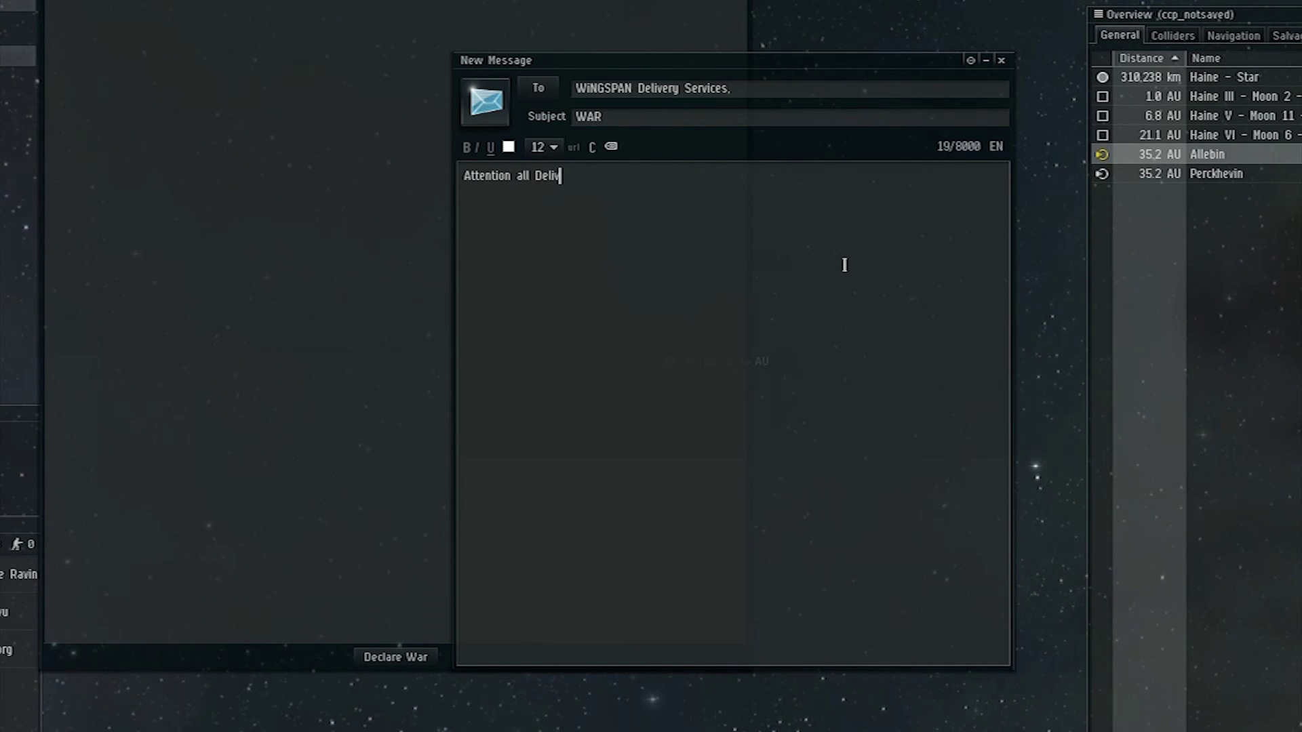
{"action": "type", "text": "ery Agents"}
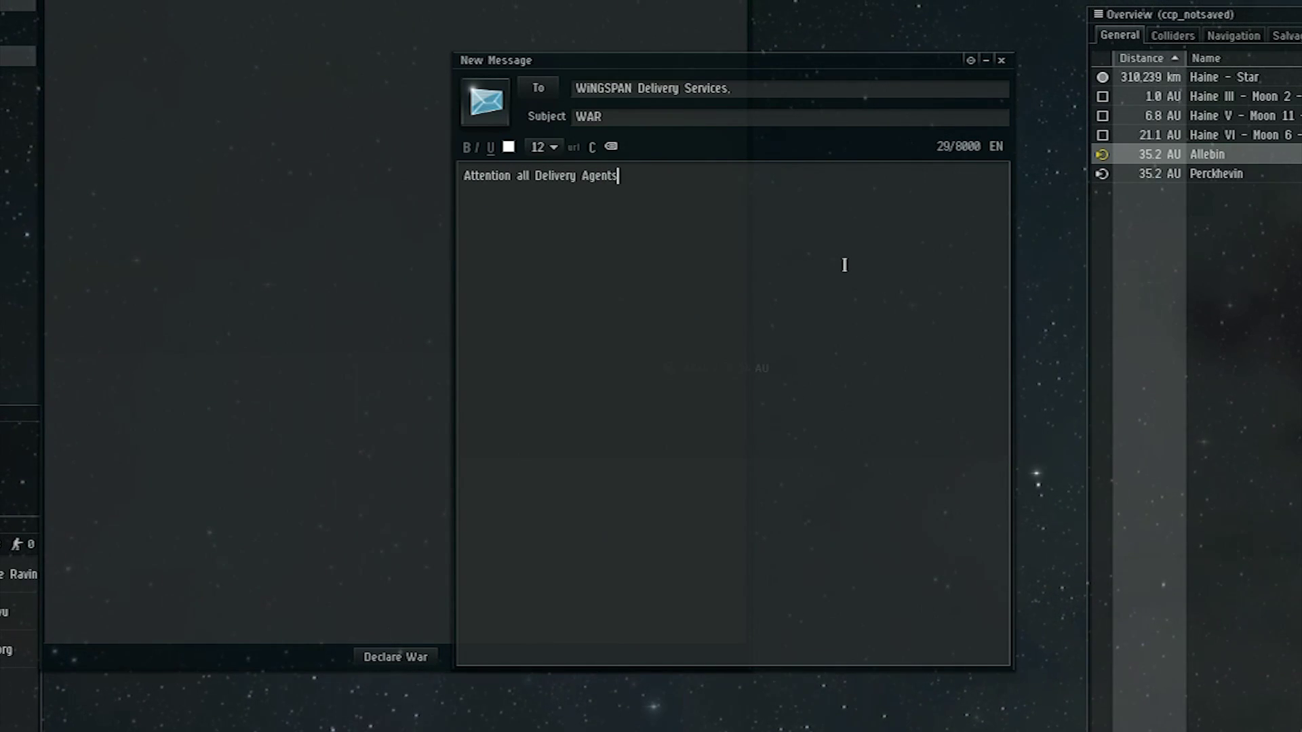
{"action": "type", "text": "As "}
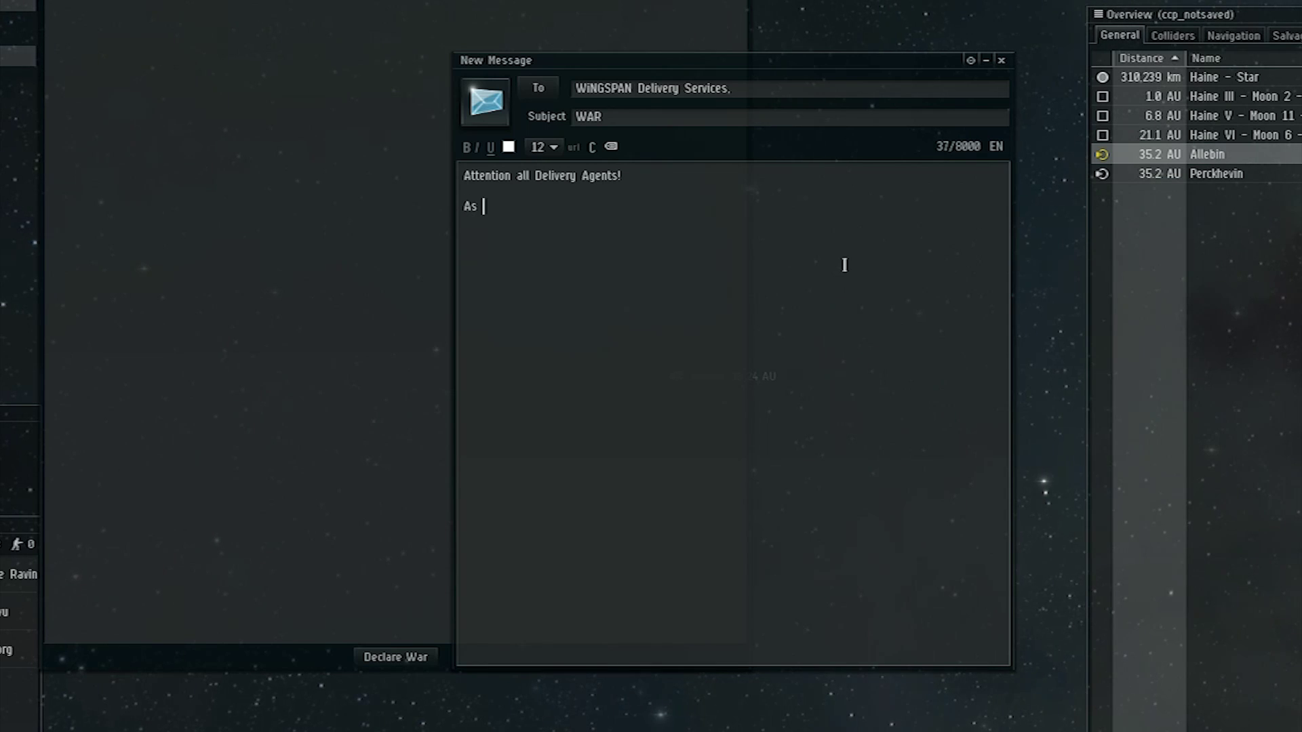
{"action": "type", "text": "of IMMEDIATELY"}
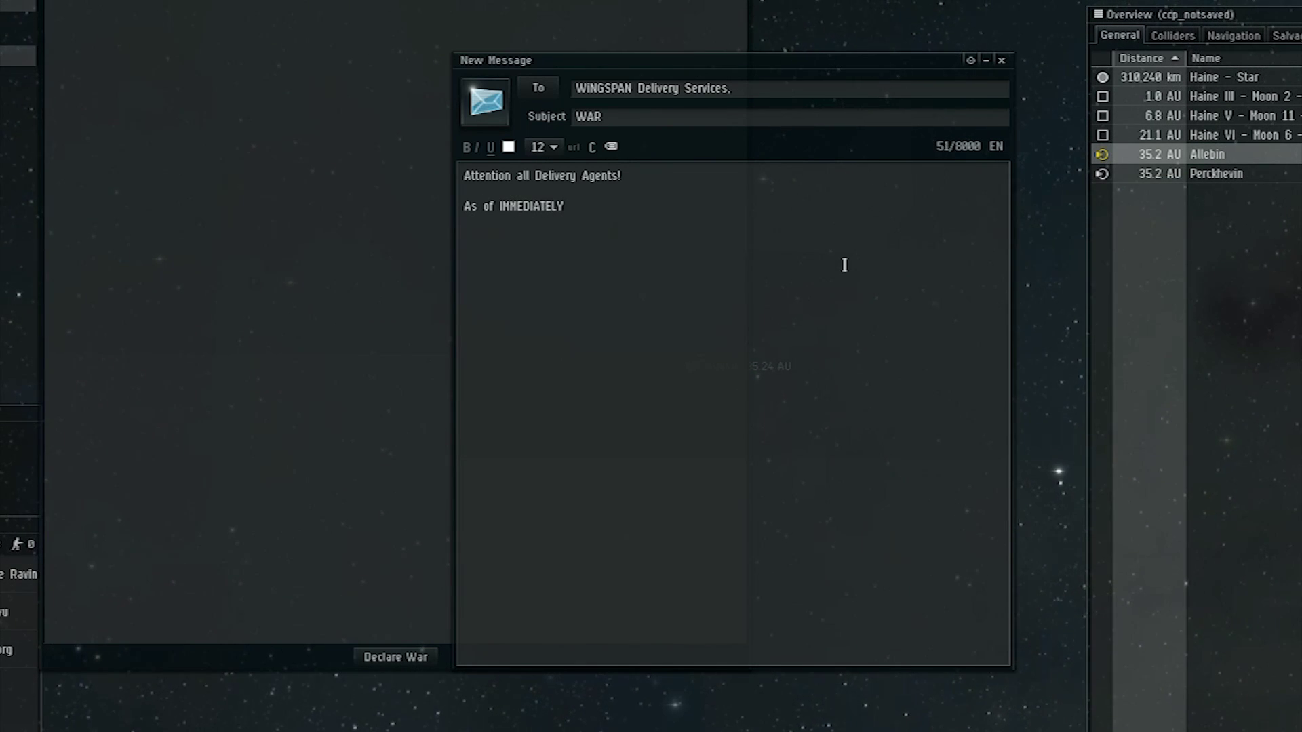
{"action": "type", "text": ", WiNGSPAN Delivery "}
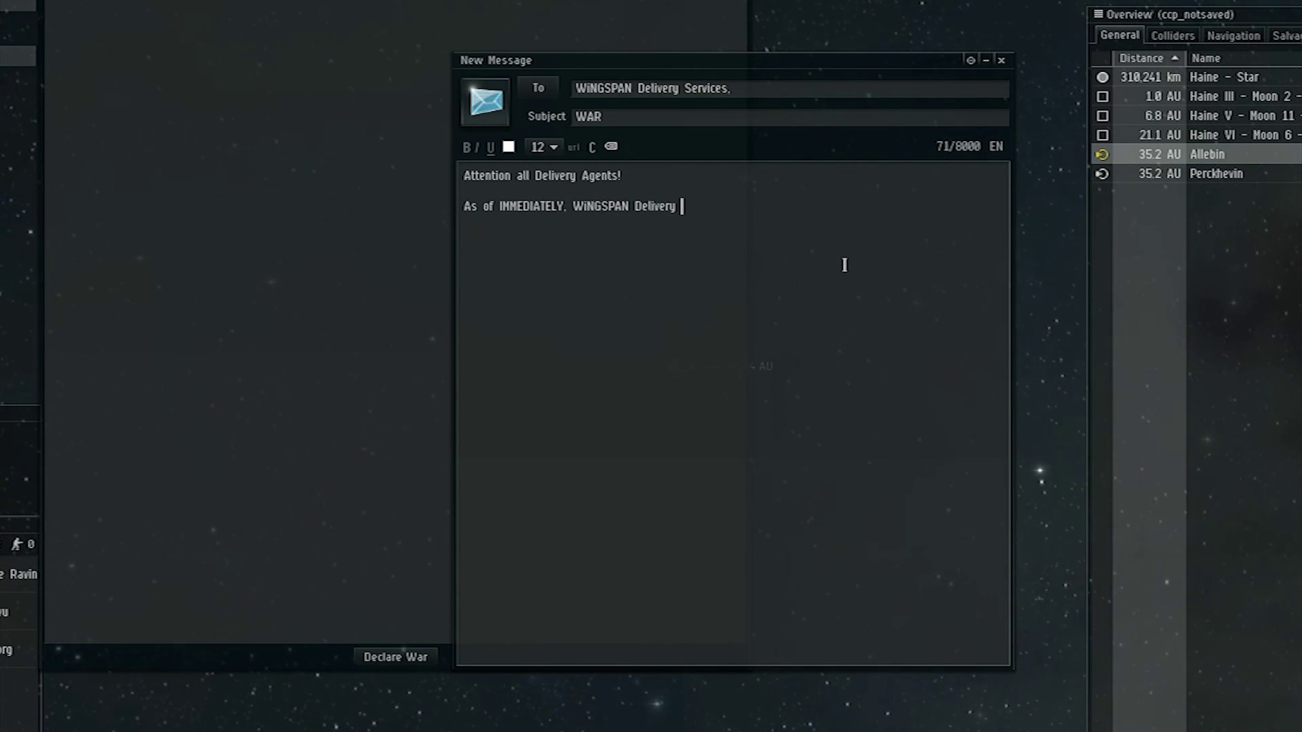
{"action": "type", "text": "S"}
{"action": "type", "text": "ci"}
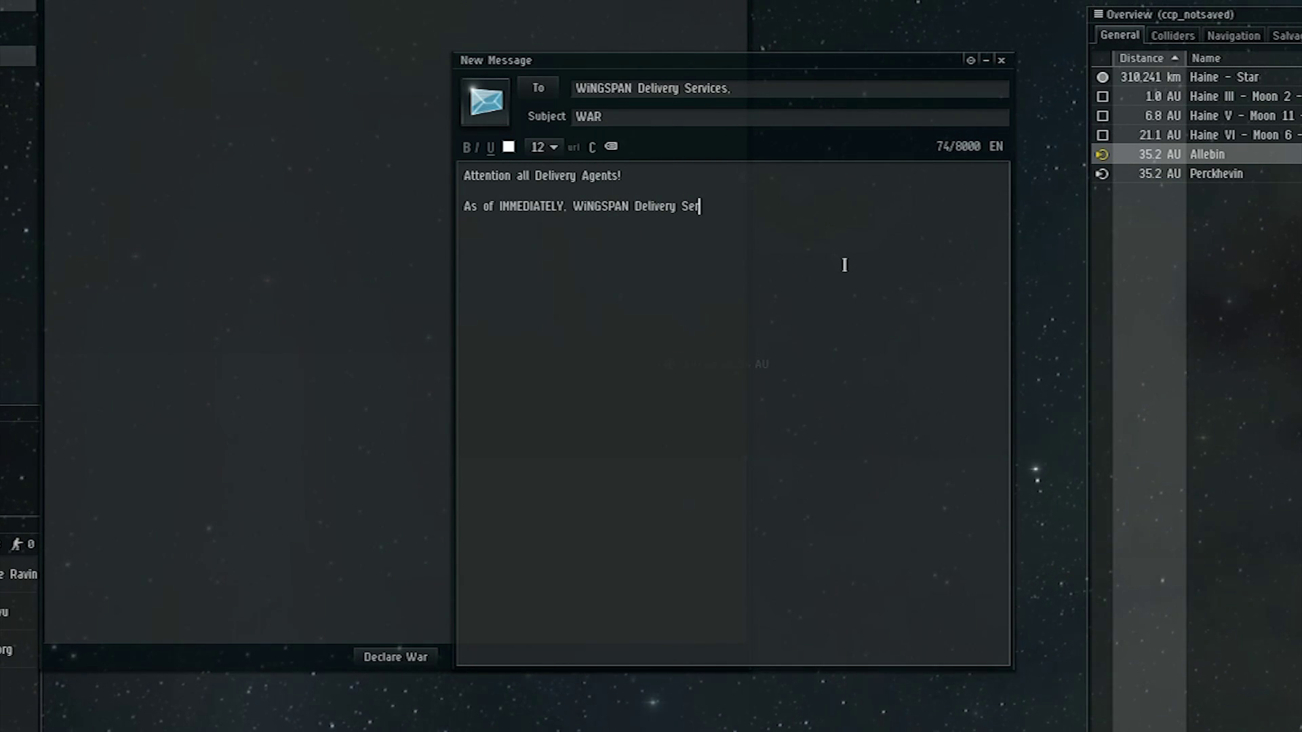
{"action": "type", "text": "vices is at "}
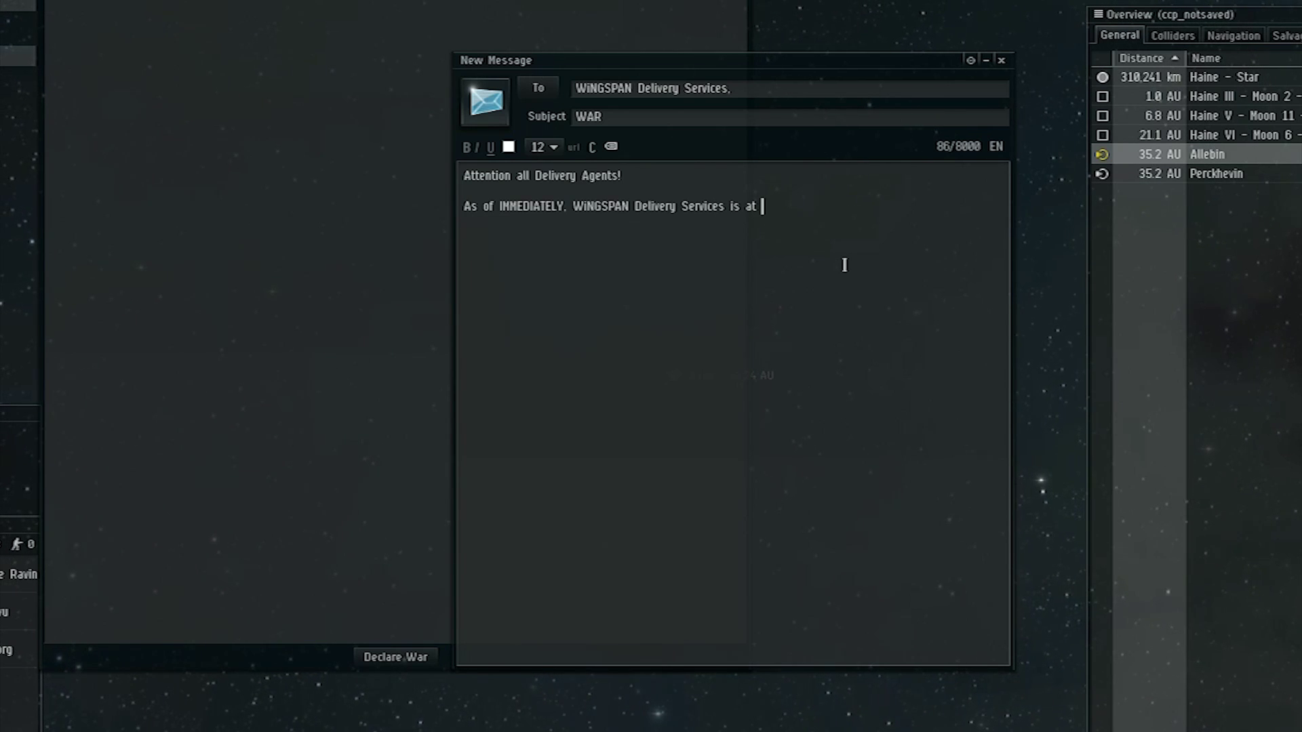
{"action": "type", "text": "war with t"}
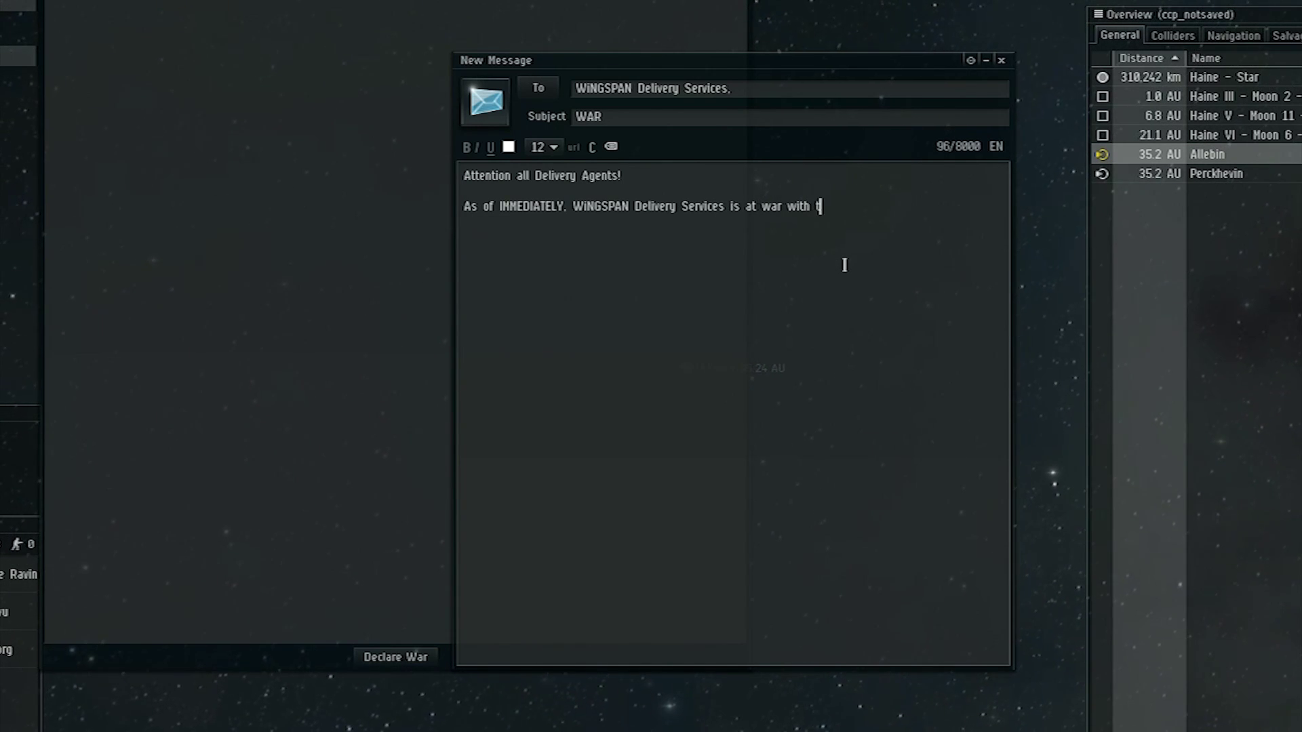
{"action": "type", "text": "he entiti"}
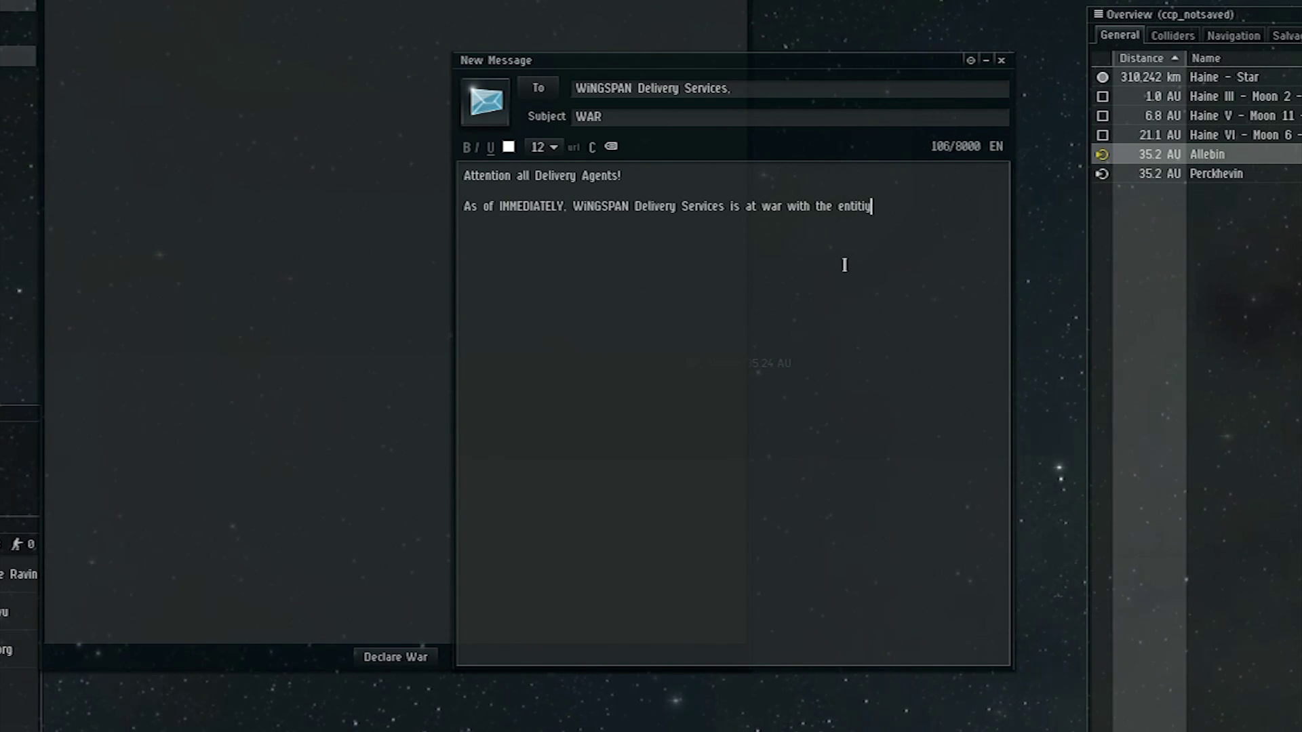
{"action": "type", "text": "y known "}
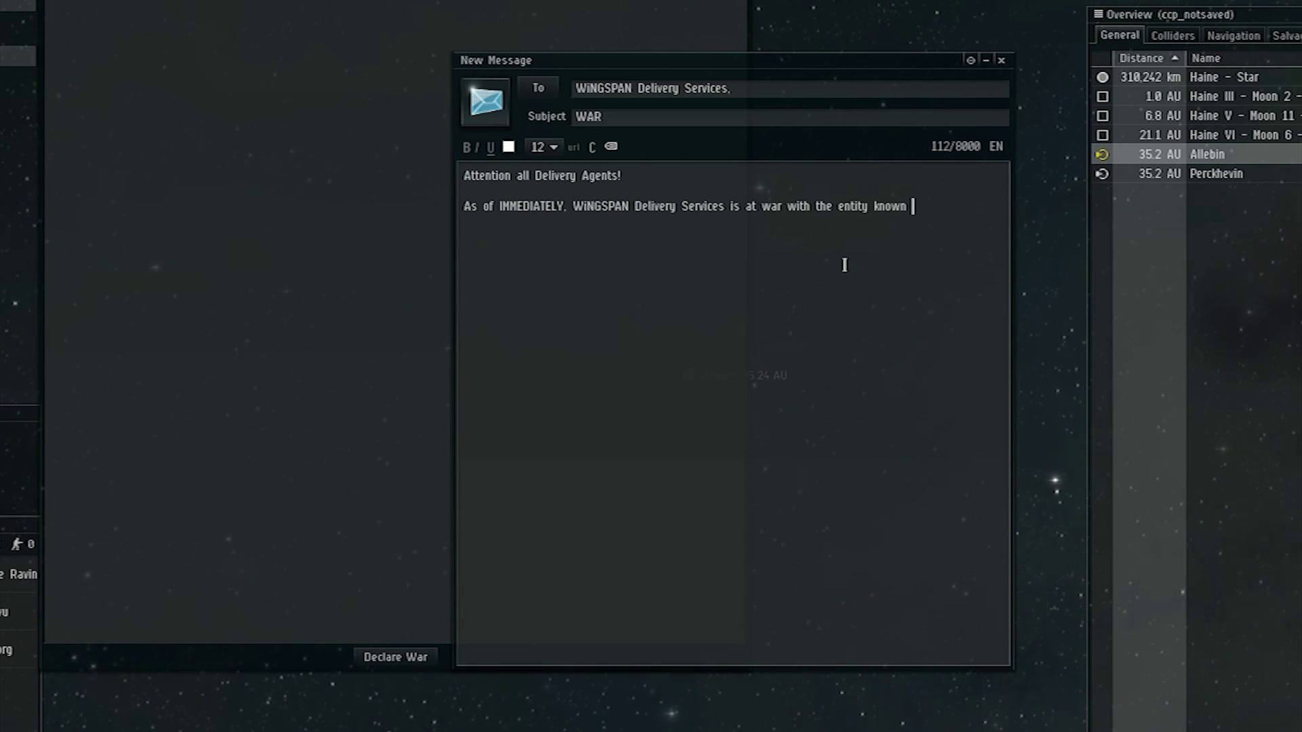
{"action": "type", "text": "as 3Mus"}
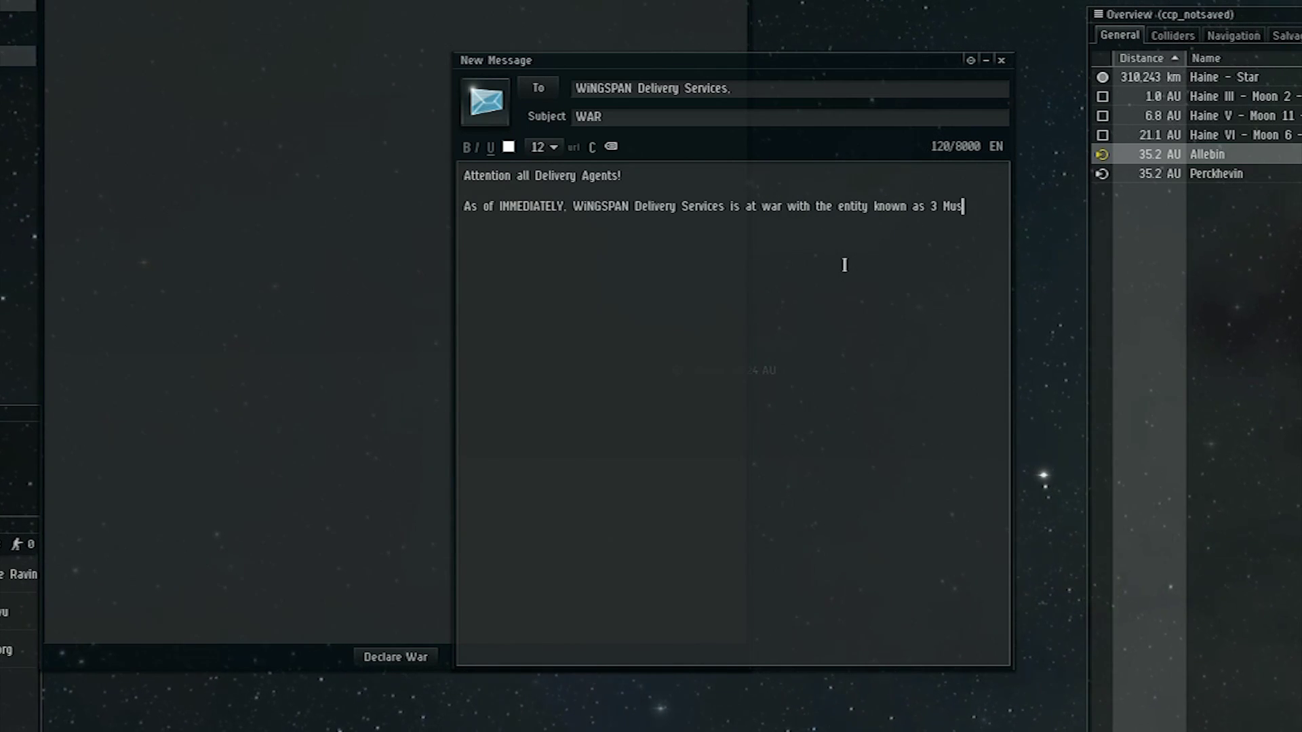
{"action": "type", "text": "keteer's"}
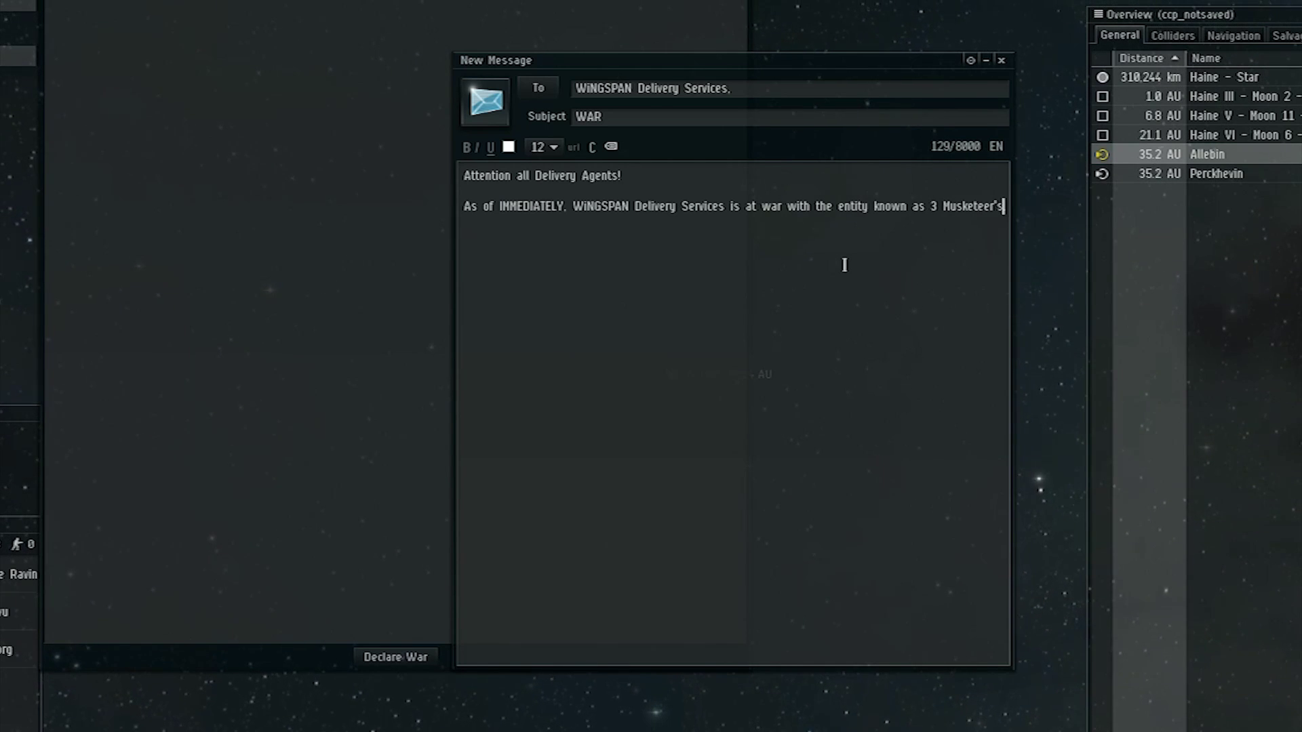
{"action": "type", "text": "."}
{"action": "key", "text": "ctrl+shift+Left"}
{"action": "key", "text": "ctrl+shift+Left"}
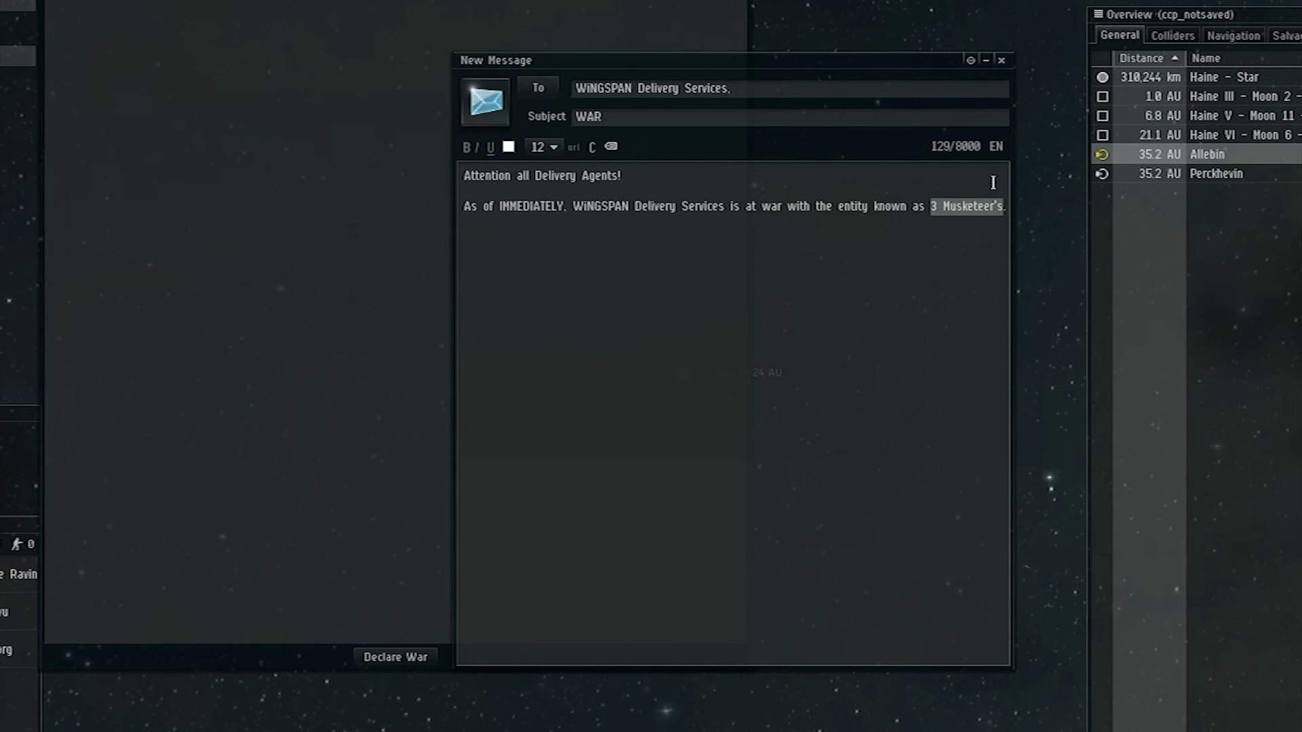
{"action": "right_click", "coordinate": [974, 211]}
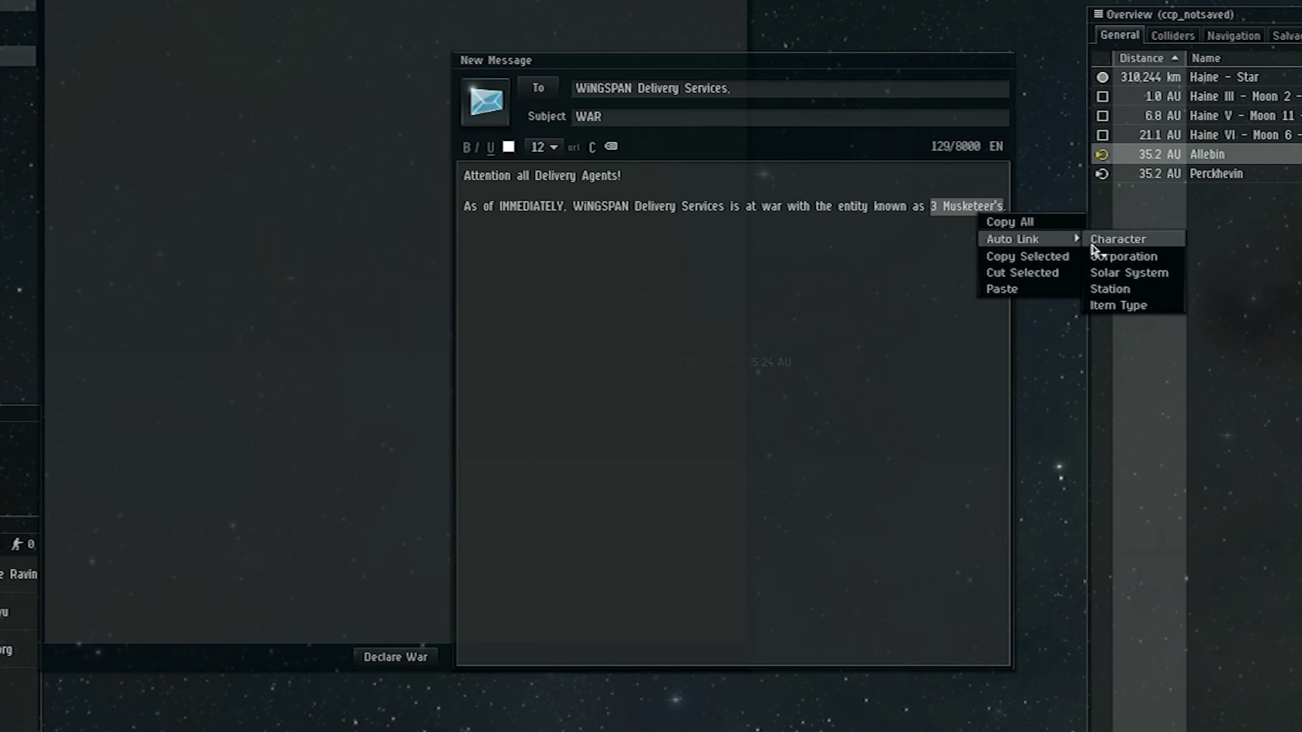
{"action": "left_click", "coordinate": [1108, 256]}
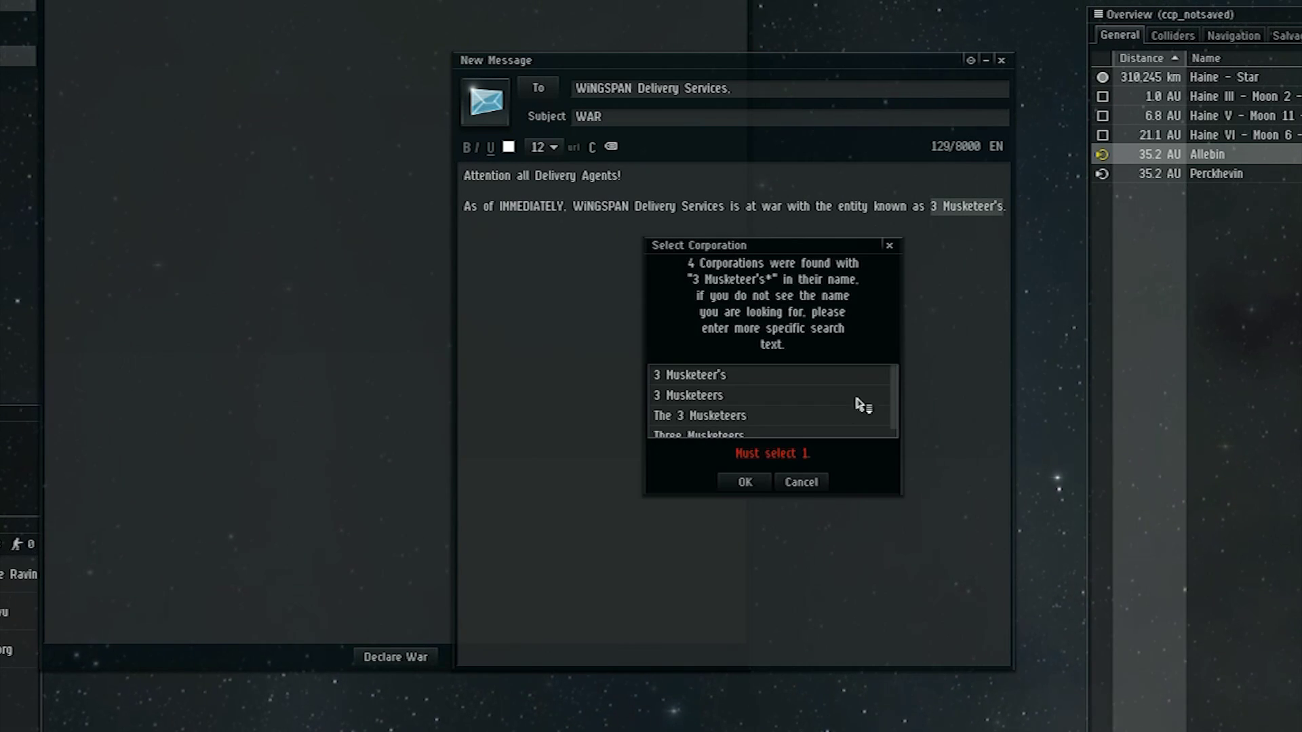
{"action": "left_click", "coordinate": [747, 481]}
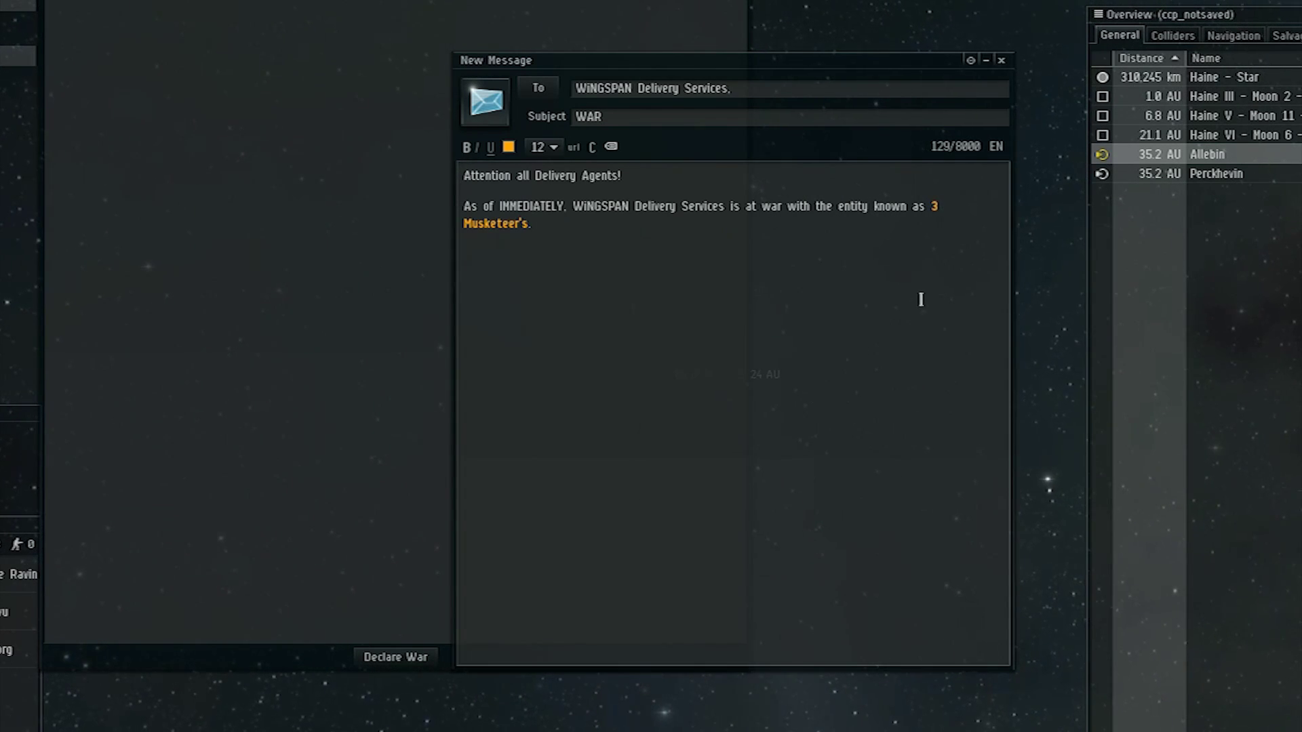
Add paragraphs on defending the language and repaying punctuation damage, then begin 'Please be advised'
{"action": "key", "text": "Return"}
{"action": "type", "text": "While our organization is normally a pea"}
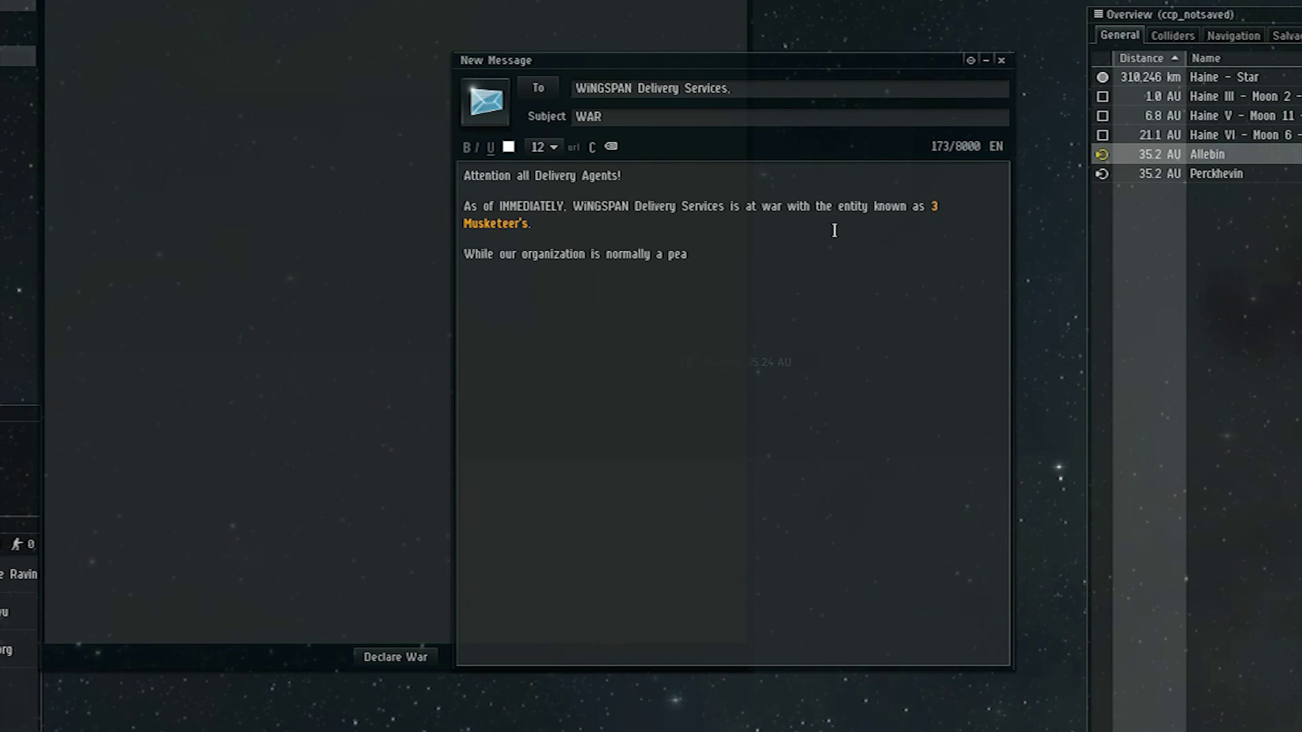
{"action": "type", "text": "cable one"}
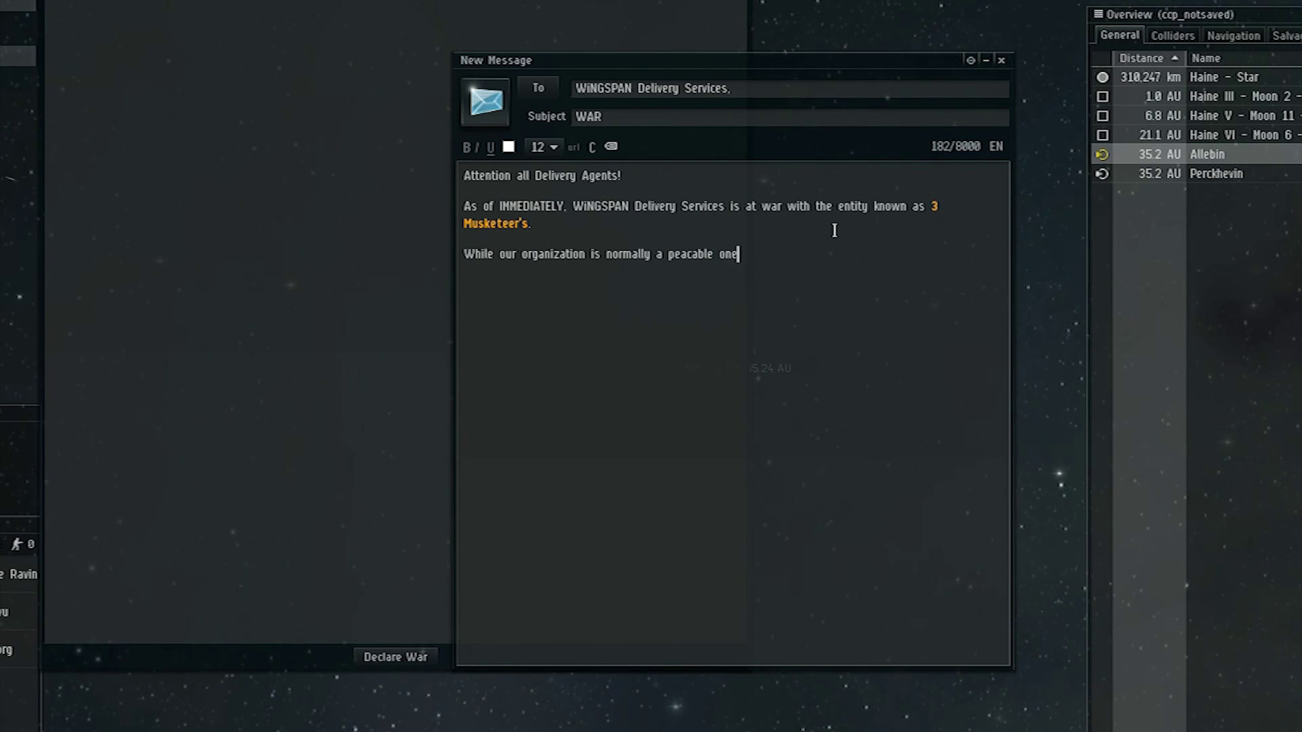
{"action": "type", "text": "., we at this "}
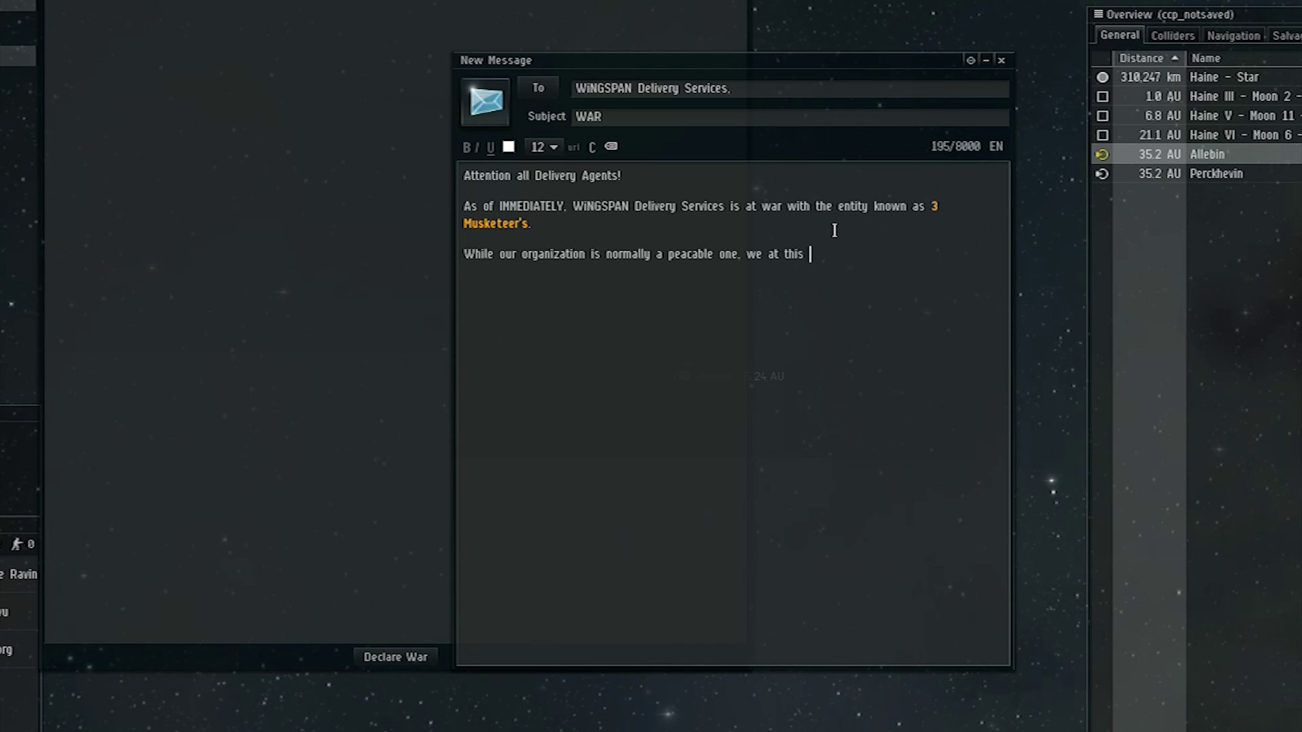
{"action": "type", "text": "time find it nec"}
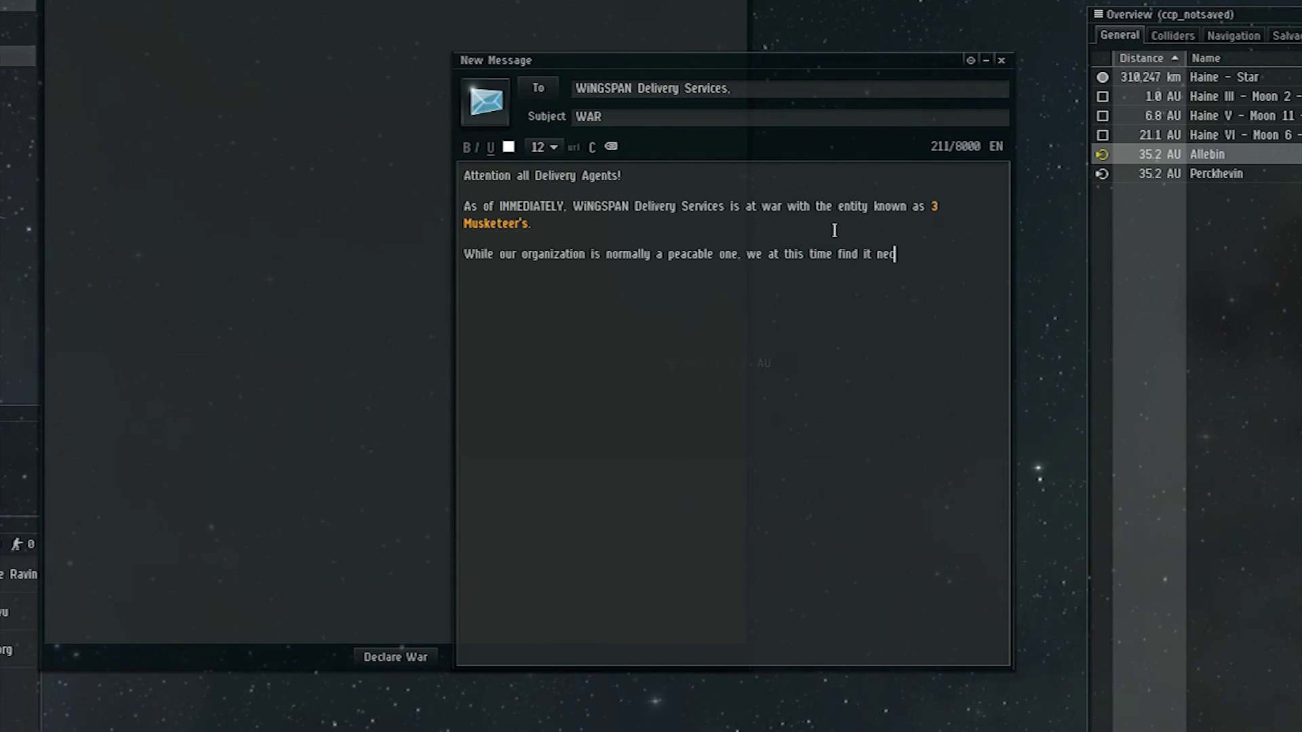
{"action": "type", "text": "essary to defen"}
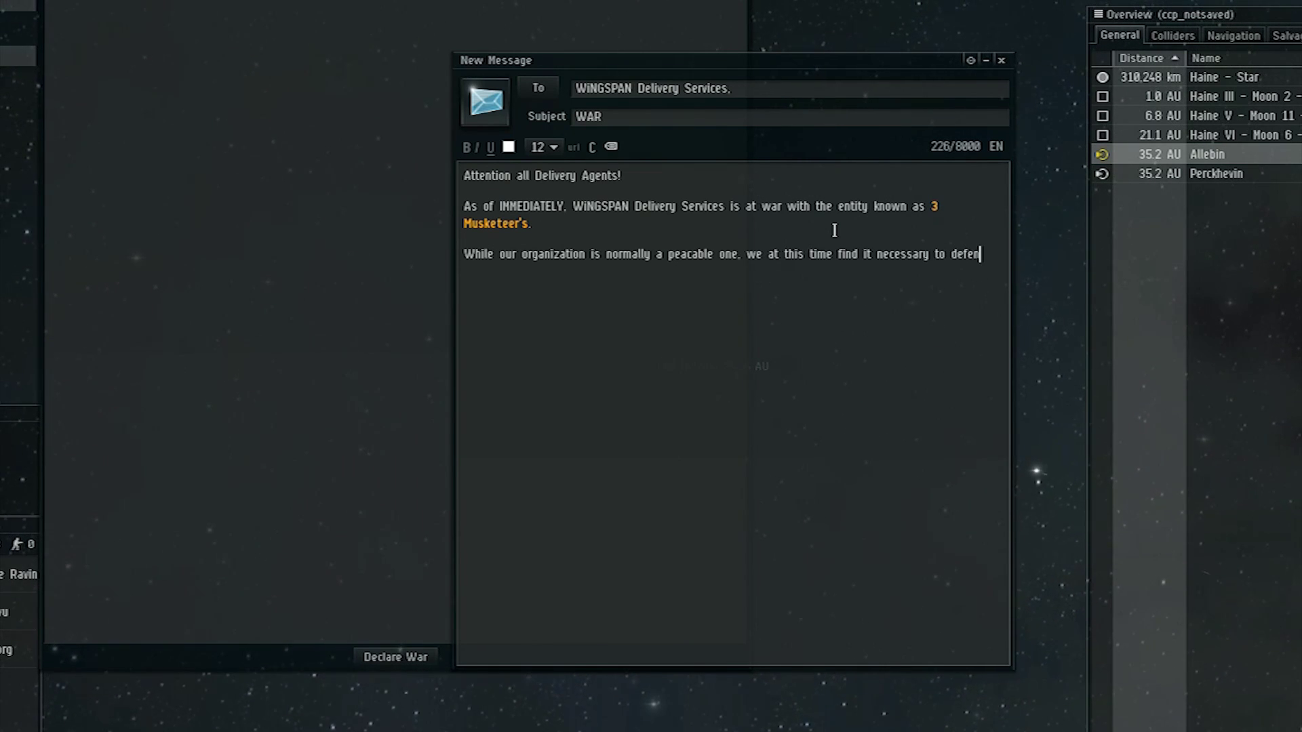
{"action": "type", "text": "d the English "}
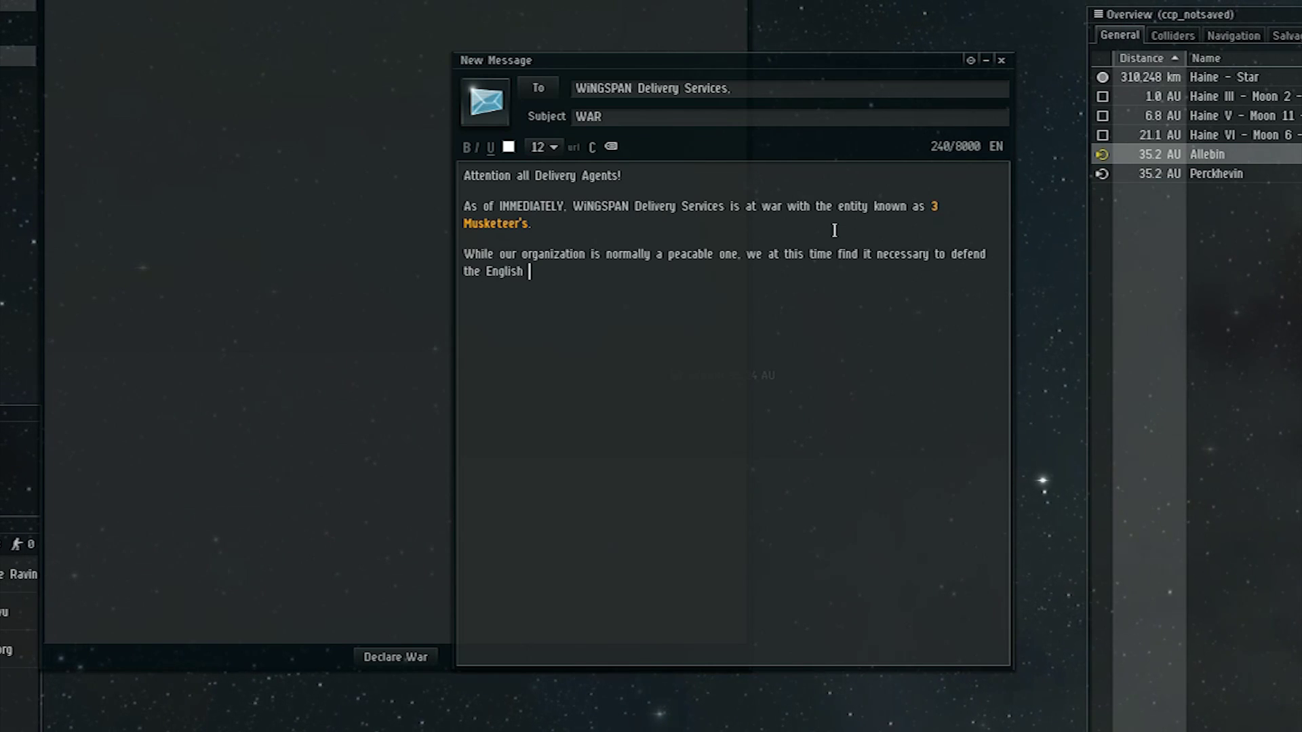
{"action": "type", "text": "language from un"}
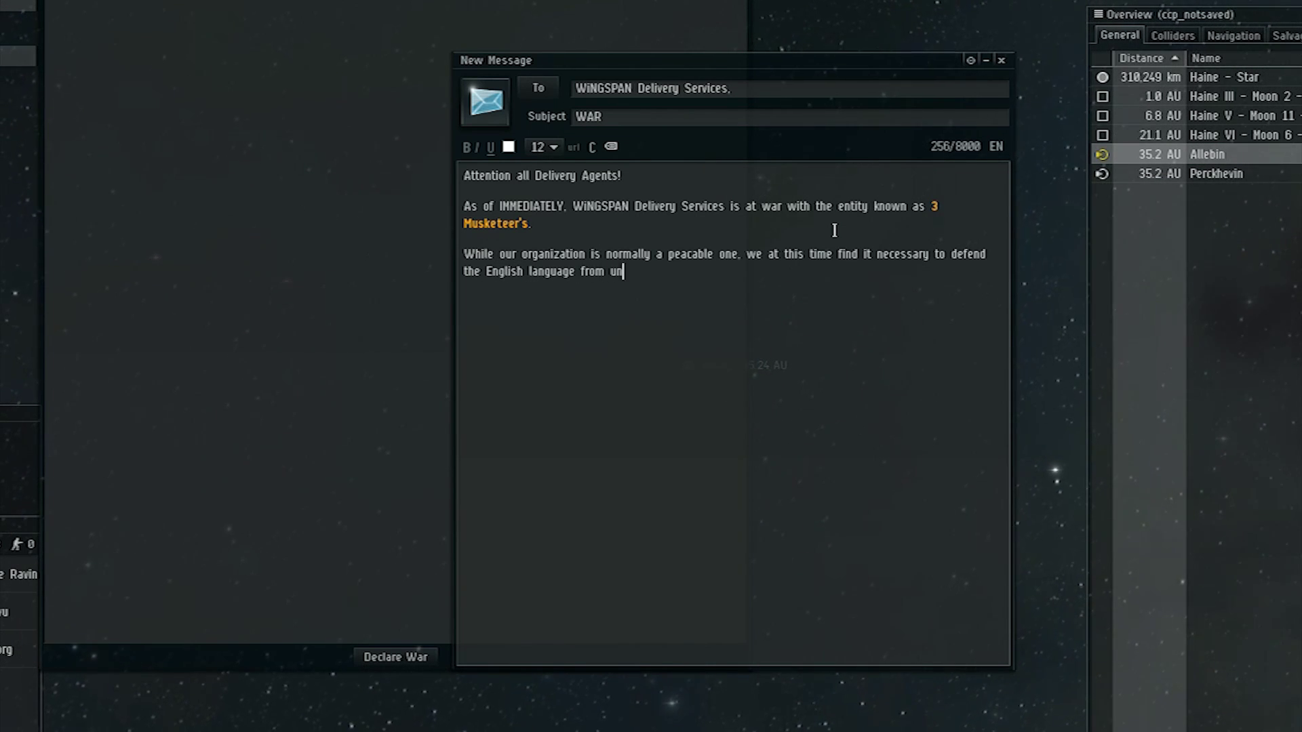
{"action": "type", "text": "n"}
{"action": "type", "text": "eces"}
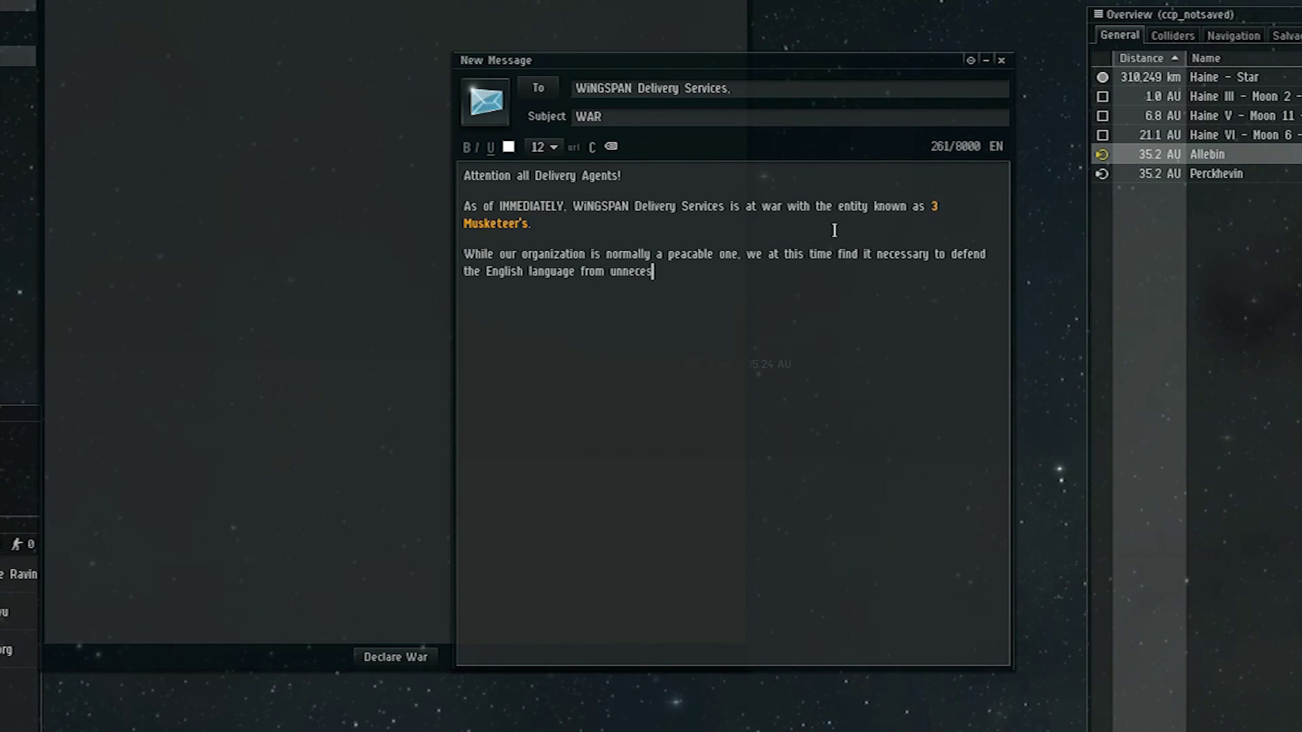
{"action": "type", "text": "sary"}
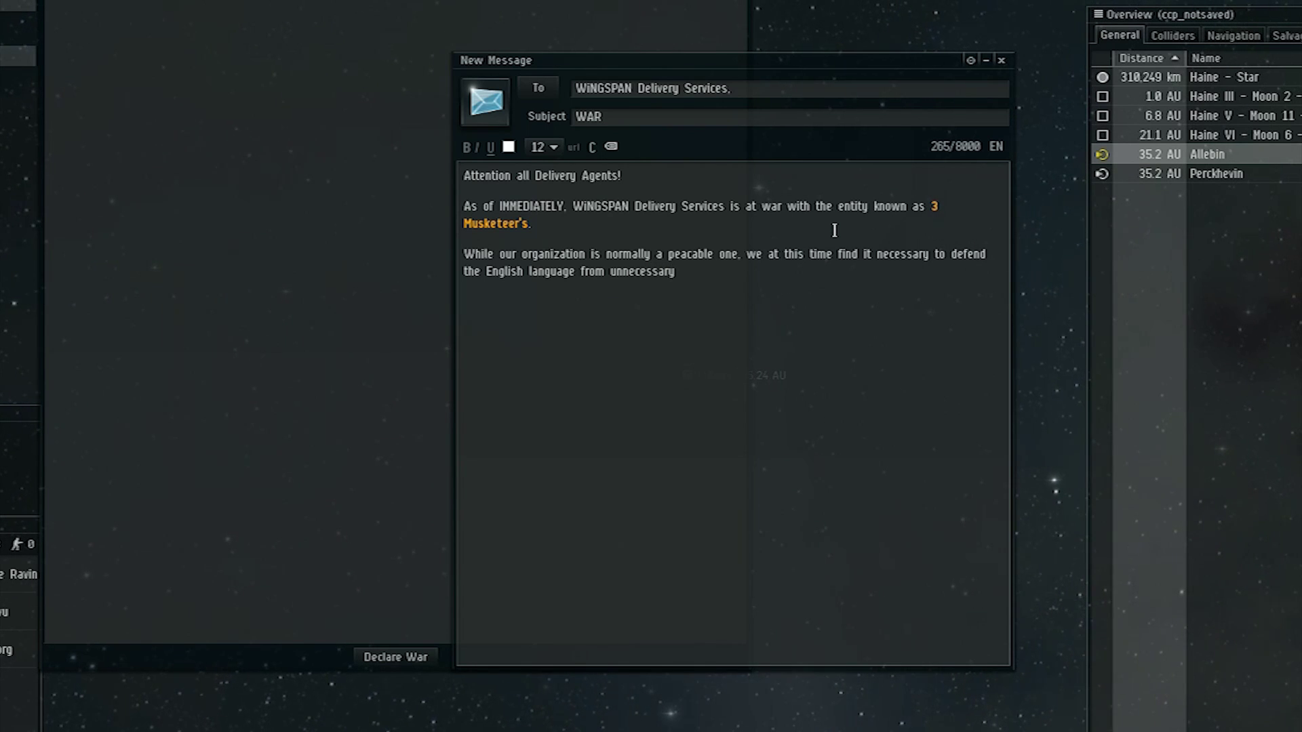
{"action": "type", "text": " apo"}
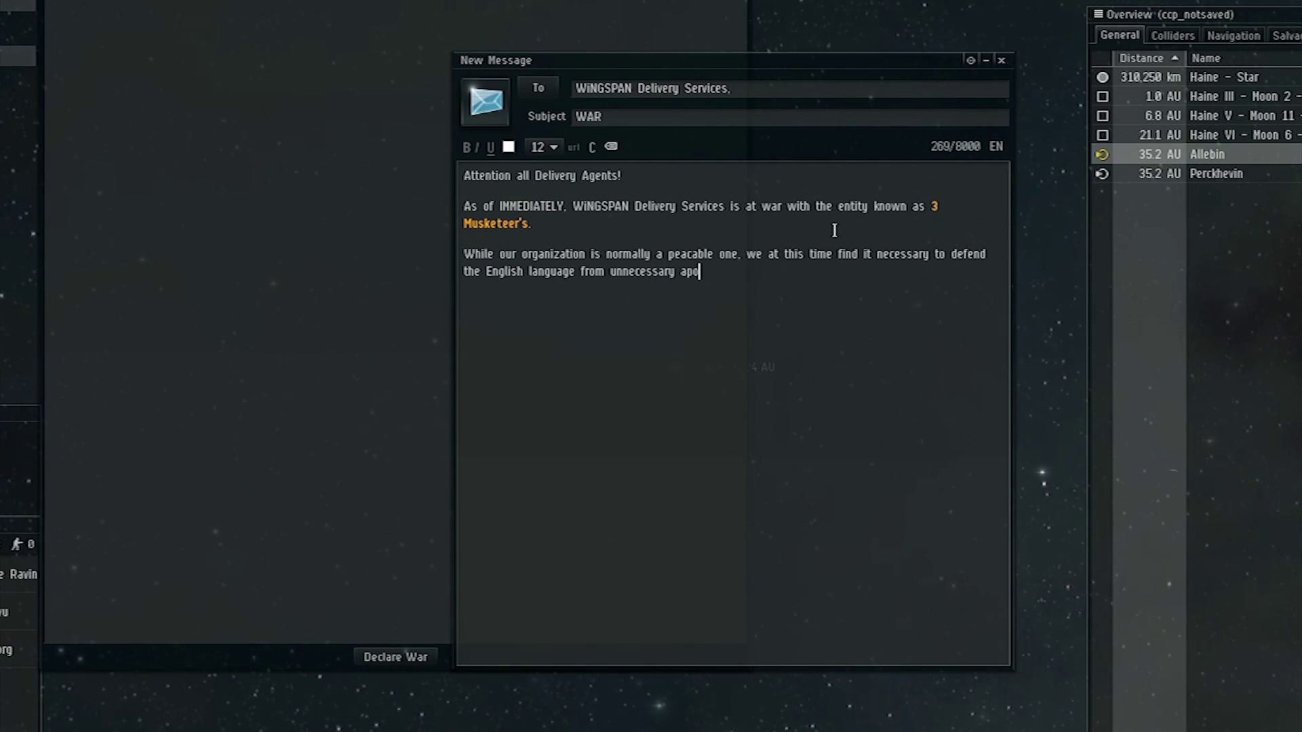
{"action": "type", "text": "st"}
{"action": "type", "text": "rophes"}
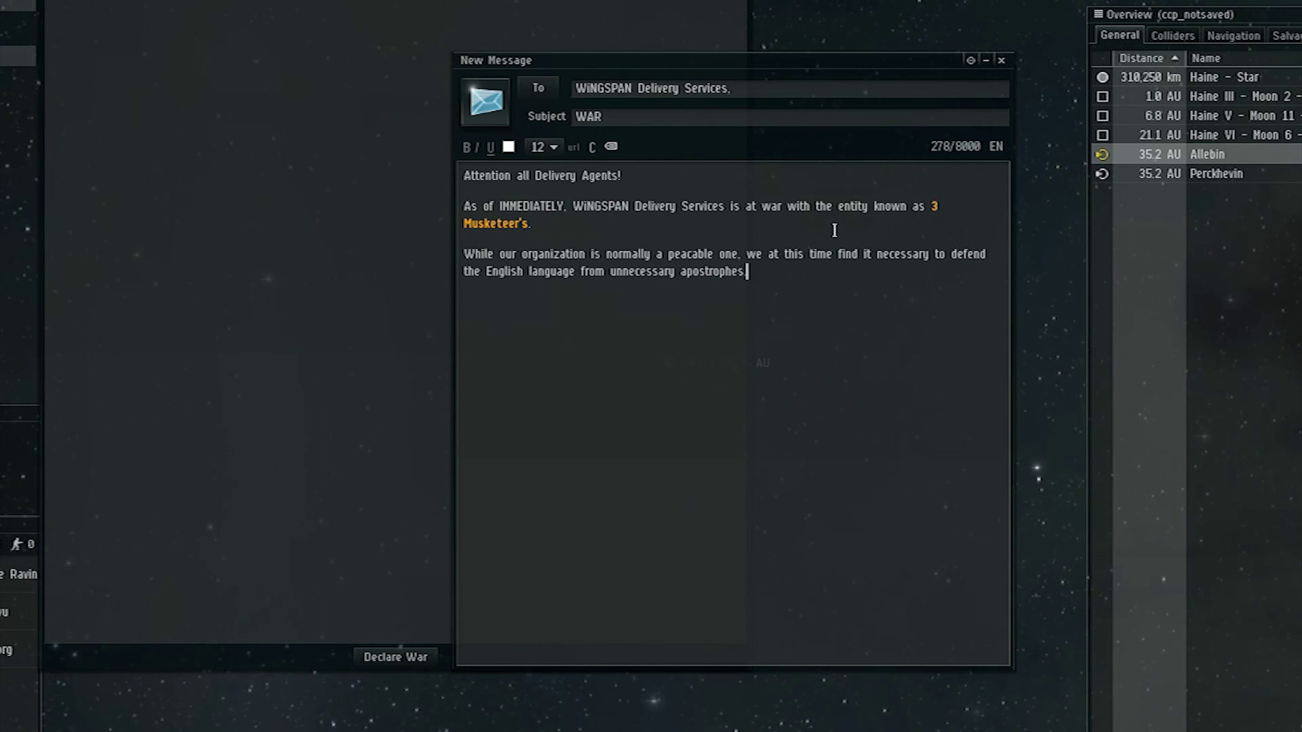
{"action": "type", "text": "."}
{"action": "key", "text": "Return"}
{"action": "key", "text": "Return"}
{"action": "type", "text": "Let itbe kn"}
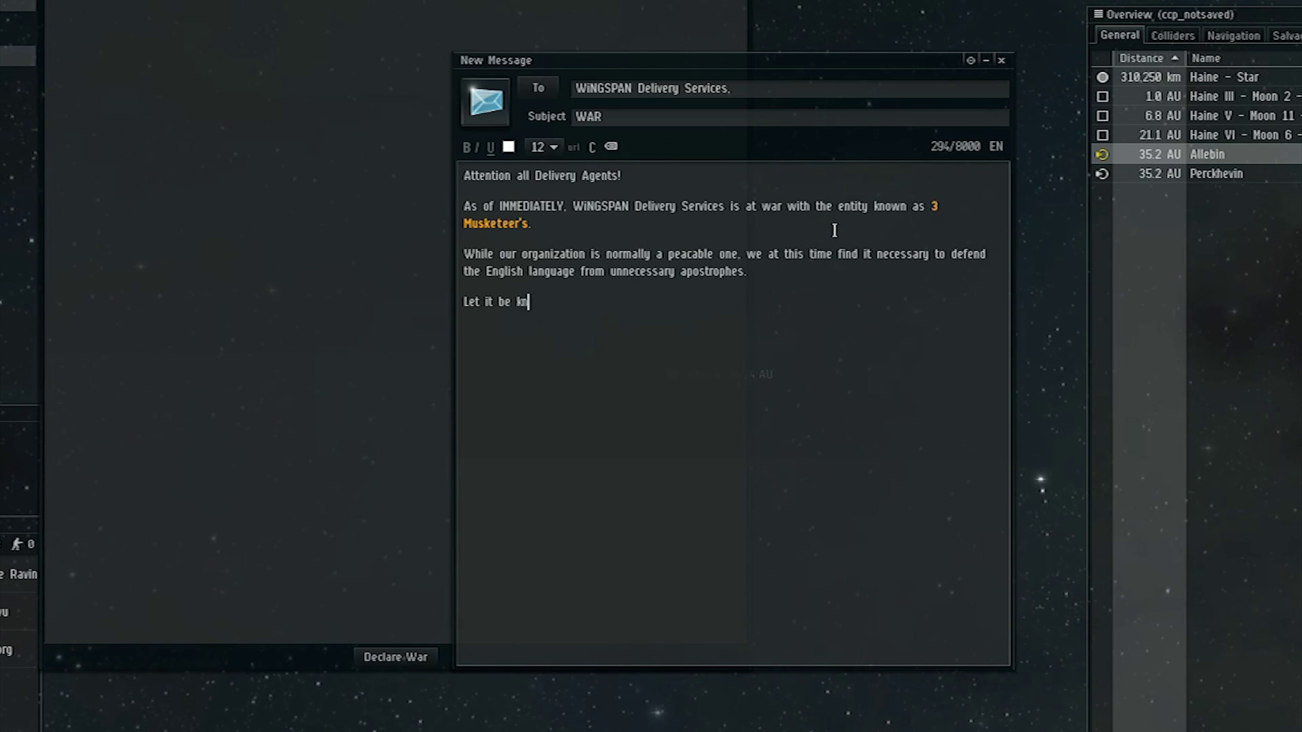
{"action": "type", "text": "own throughout"}
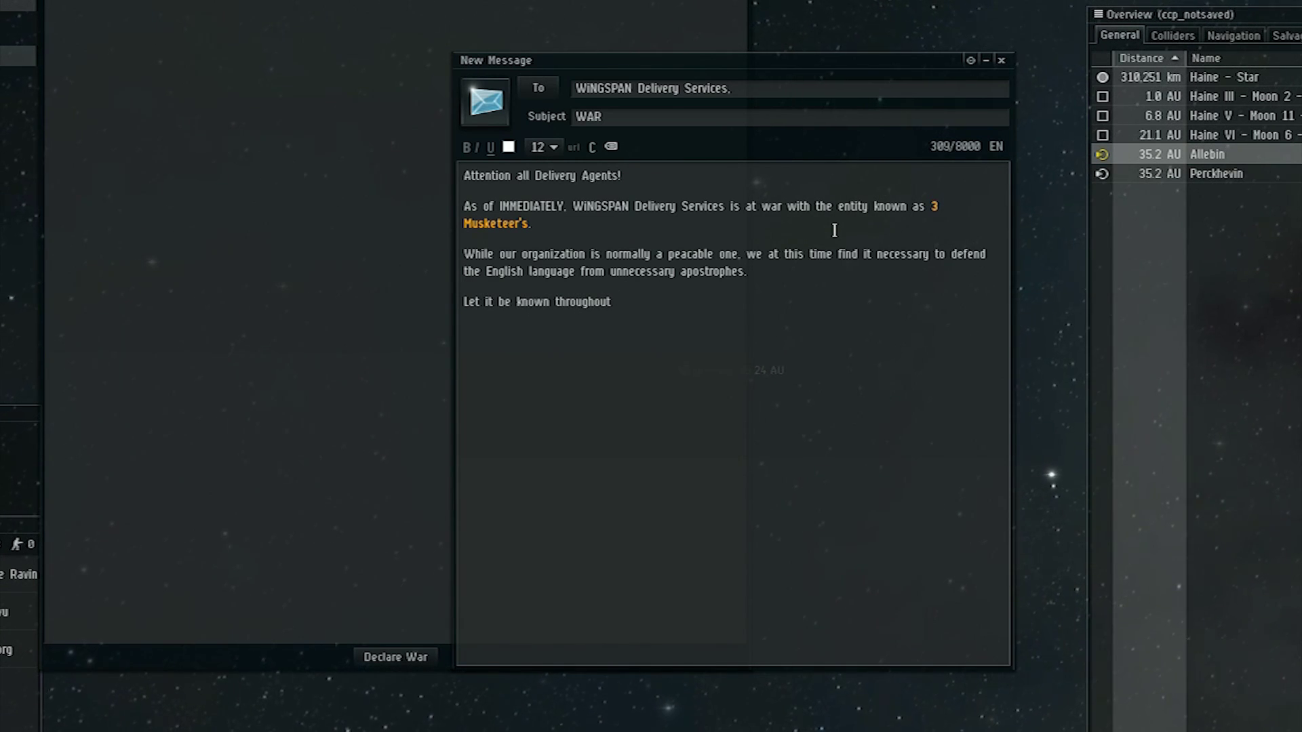
{"action": "type", "text": " New Eden"}
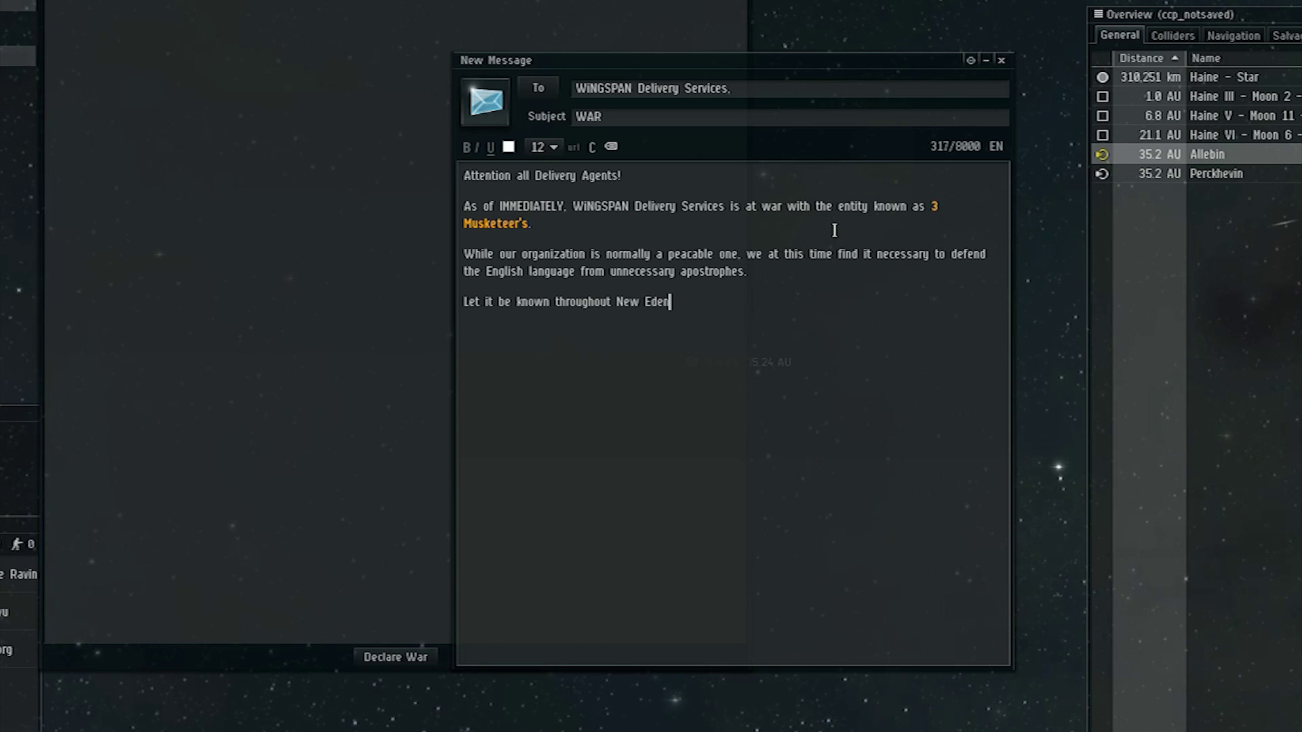
{"action": "type", "text": ". "}
{"action": "type", "text": "that "}
{"action": "type", "text": "damage c"}
{"action": "type", "text": "aused "}
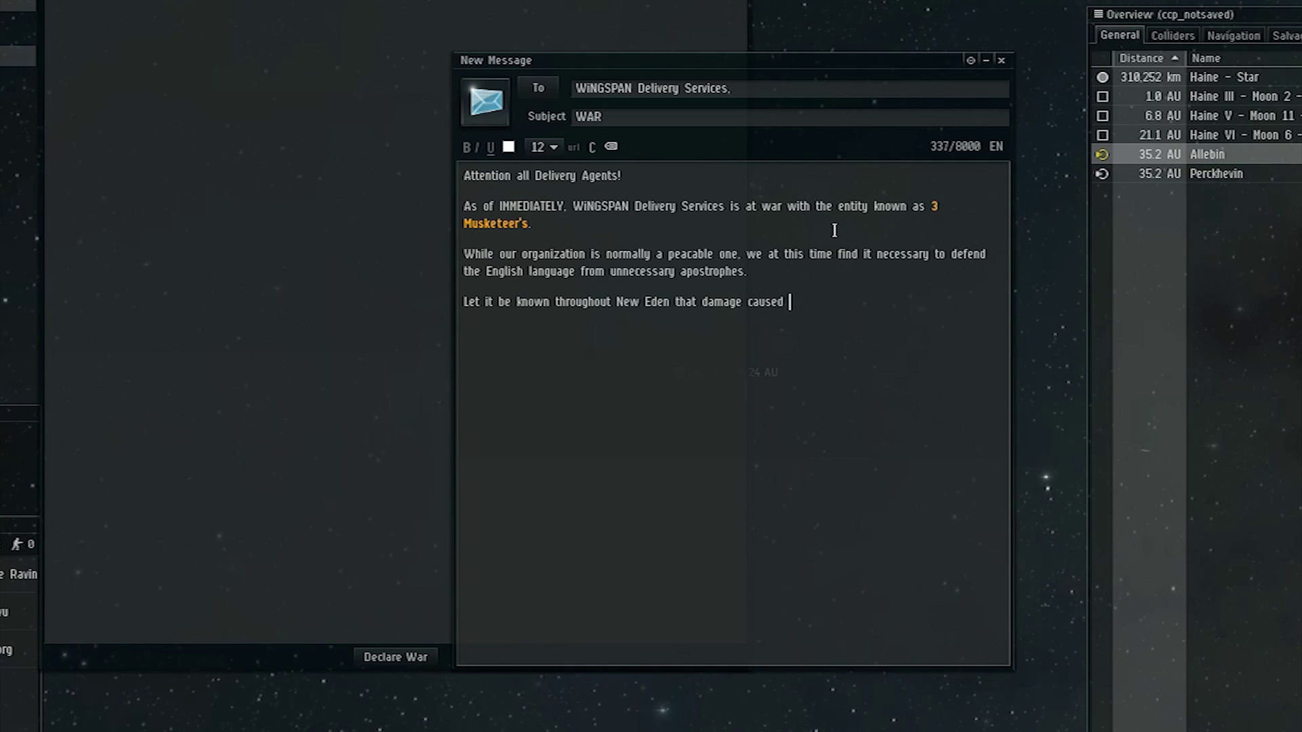
{"action": "type", "text": "to our beloved langu"}
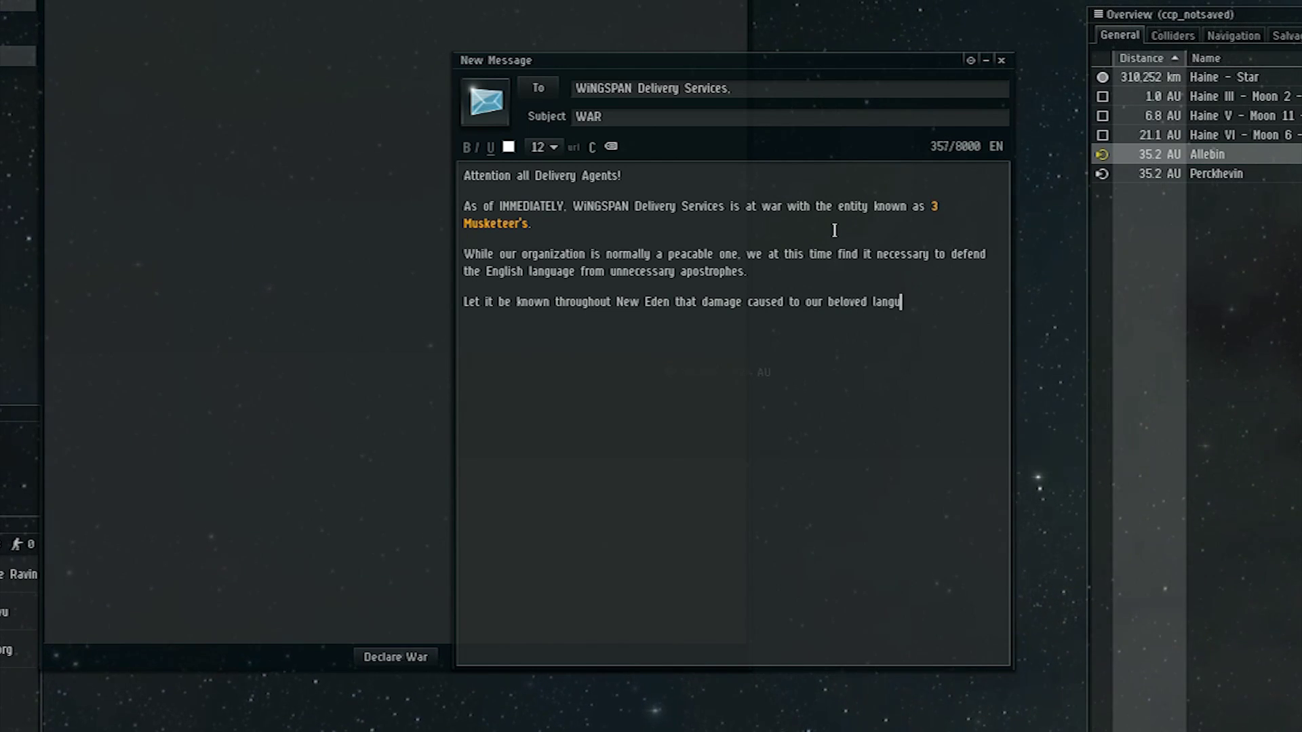
{"action": "type", "text": "age's punctu"}
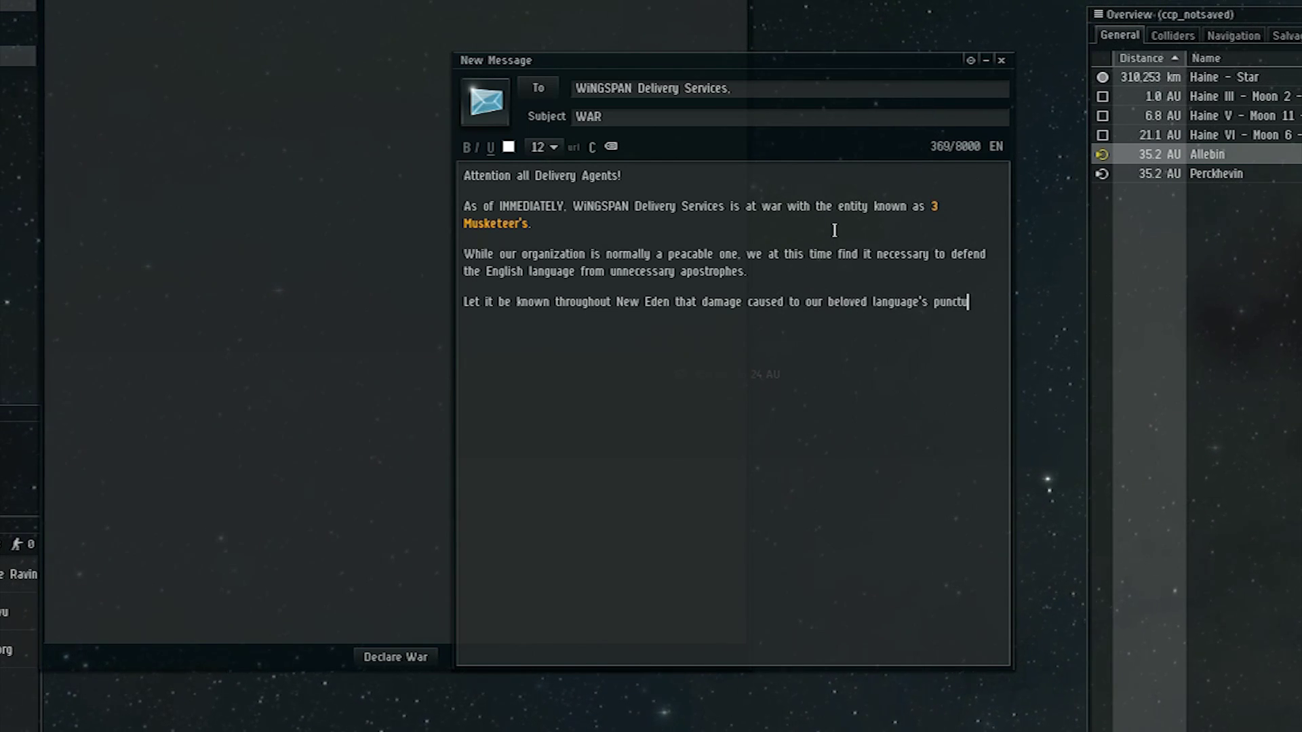
{"action": "type", "text": "ation will be re"}
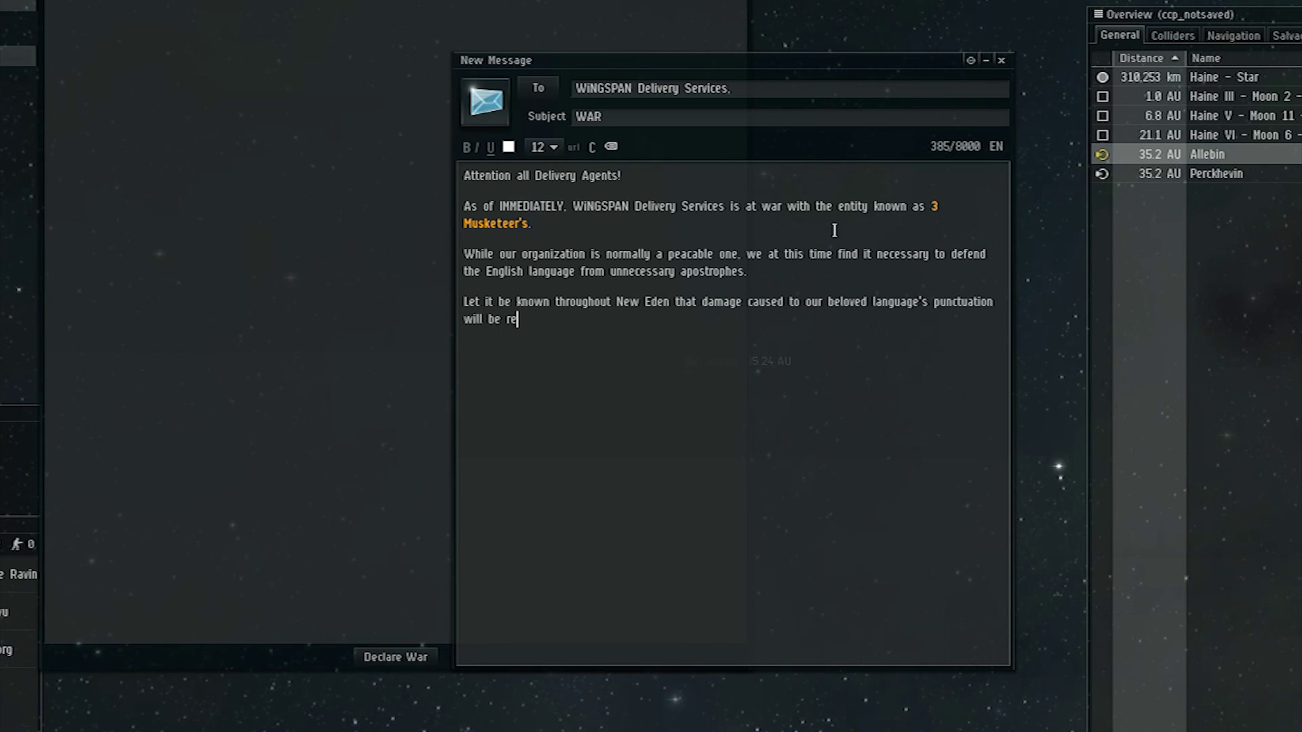
{"action": "type", "text": "paid with damage "}
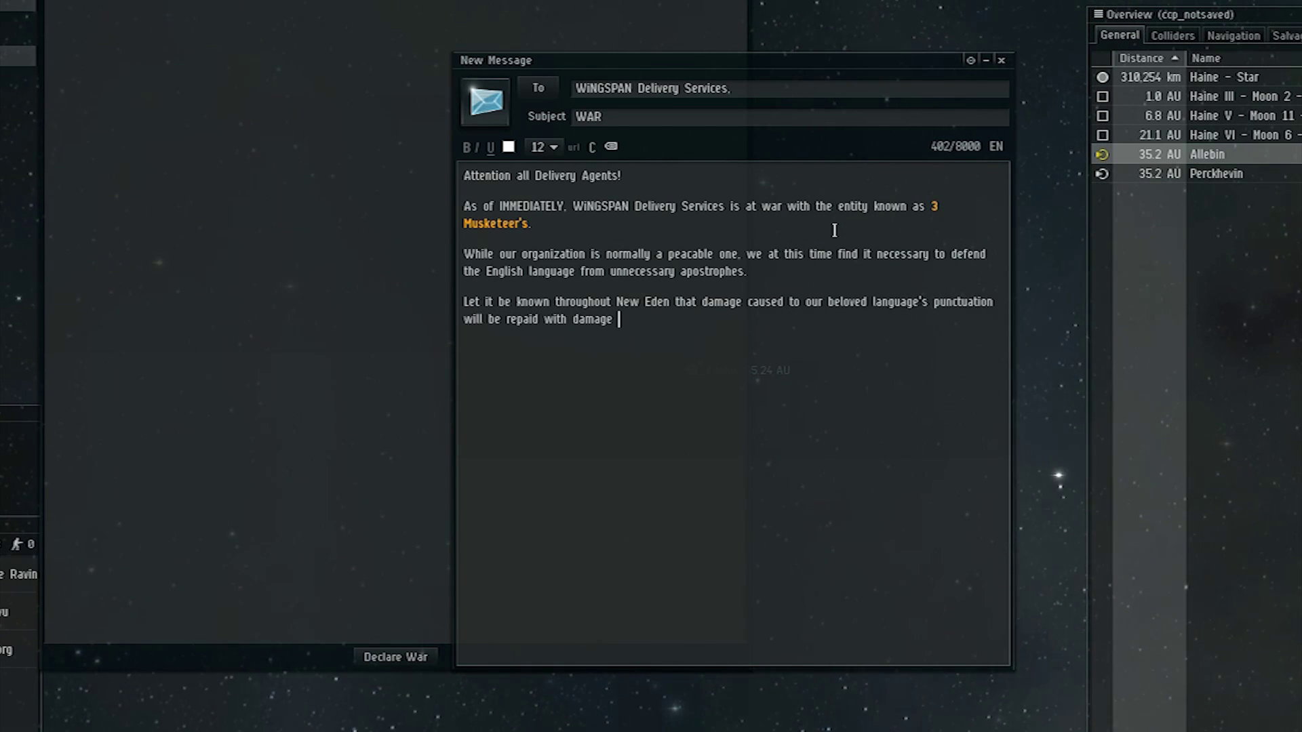
{"action": "type", "text": "caused t"}
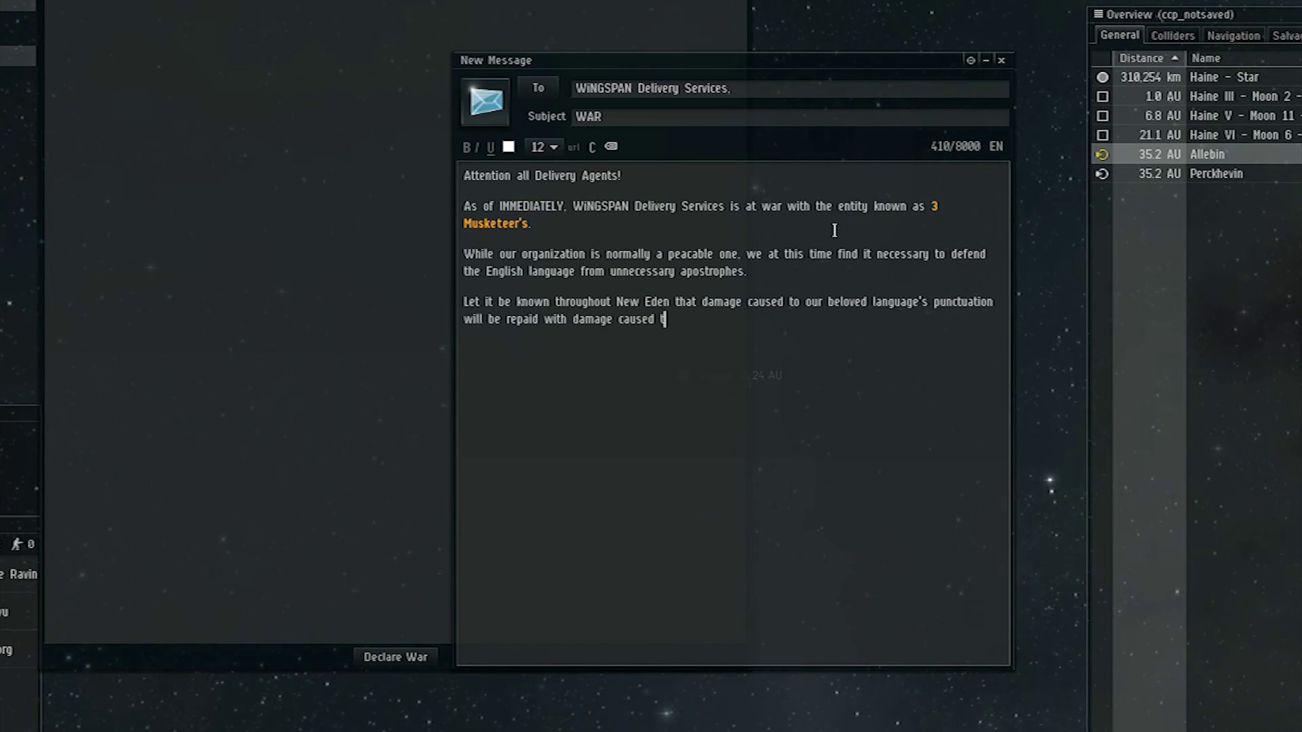
{"action": "type", "text": "o the offend"}
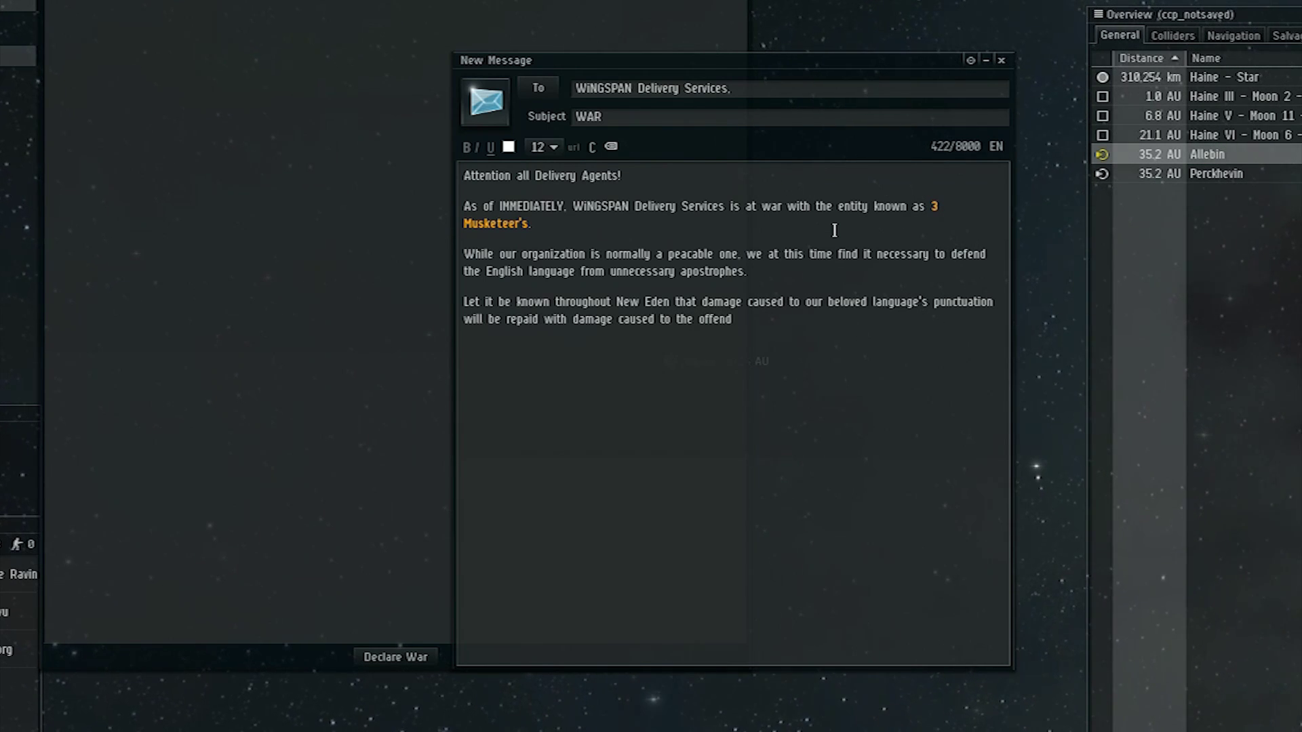
{"action": "type", "text": "ing corporations"}
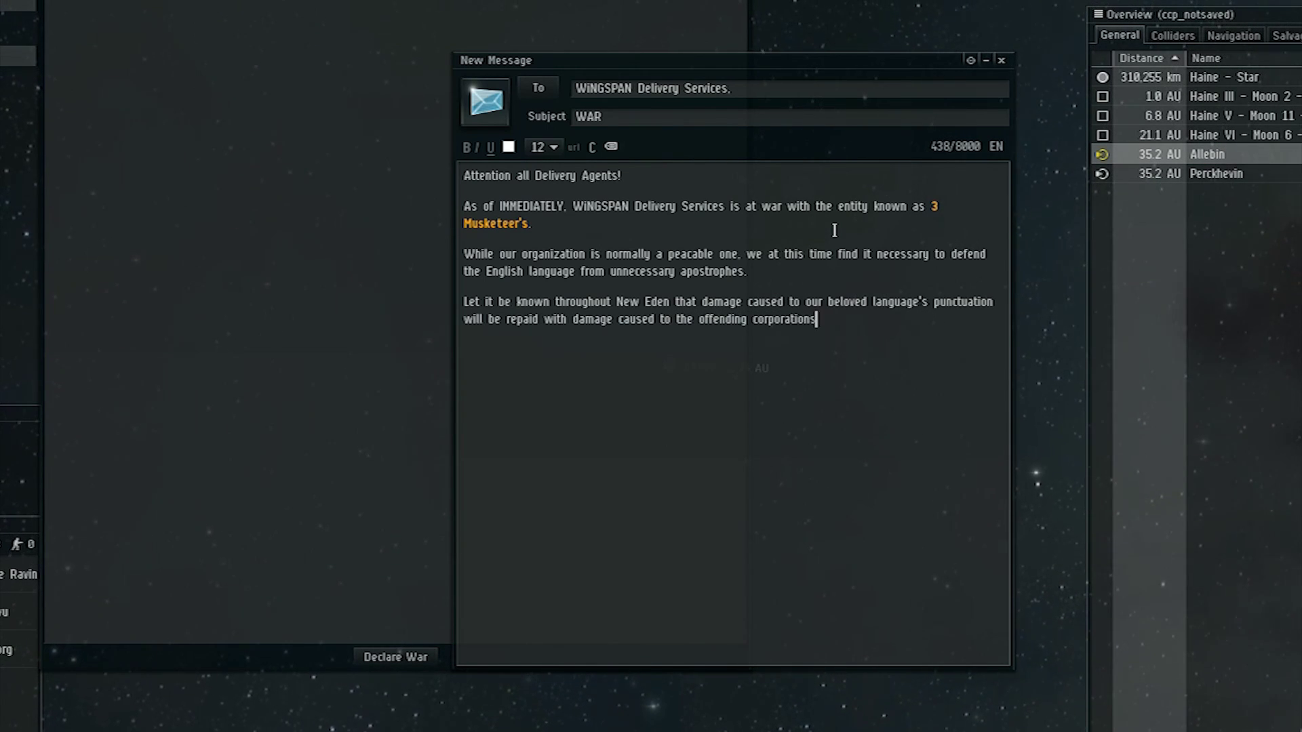
{"action": "type", "text": "'s hulls."}
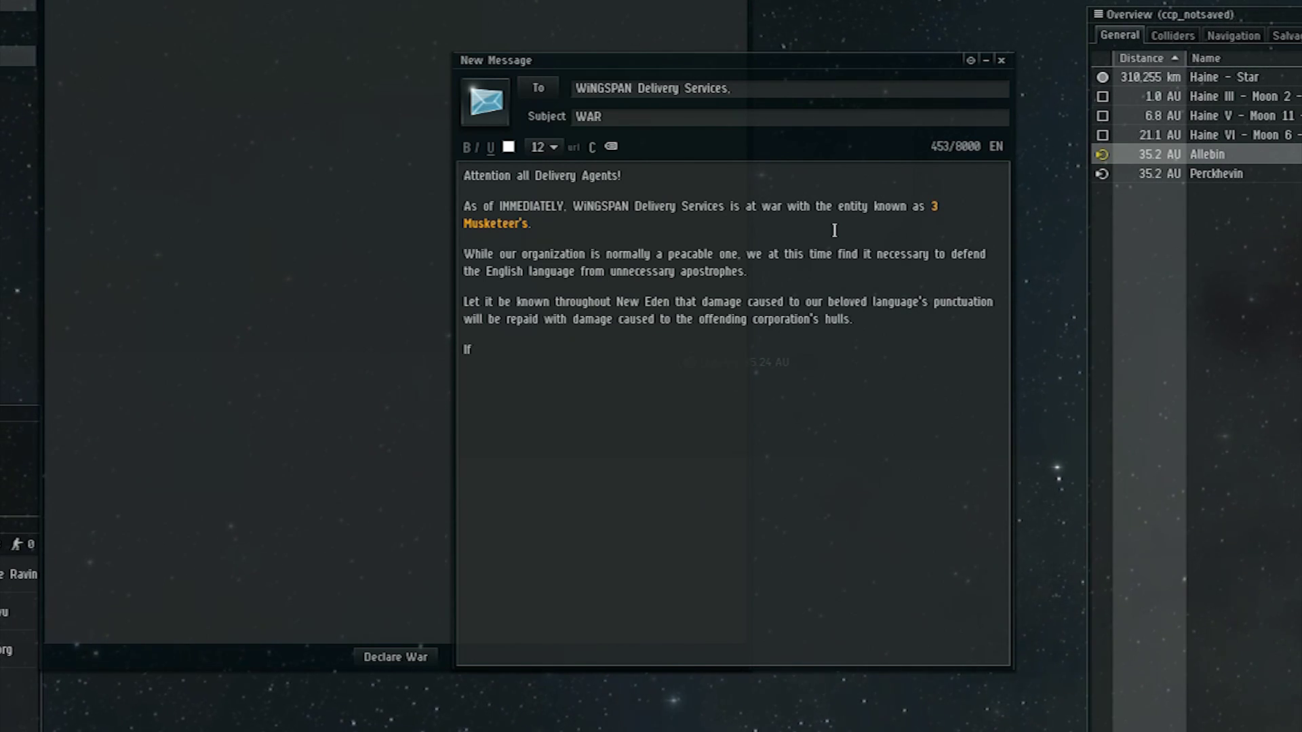
{"action": "type", "text": "lease"}
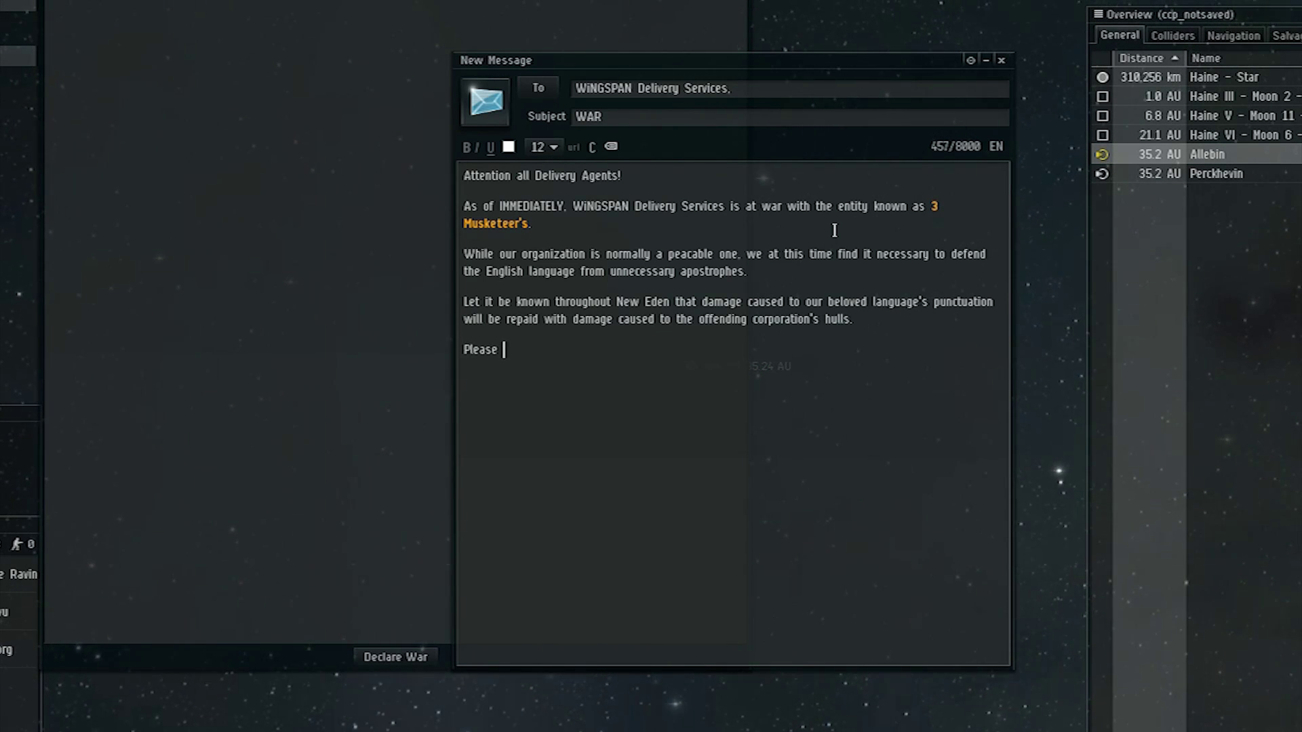
{"action": "type", "text": " be advi"}
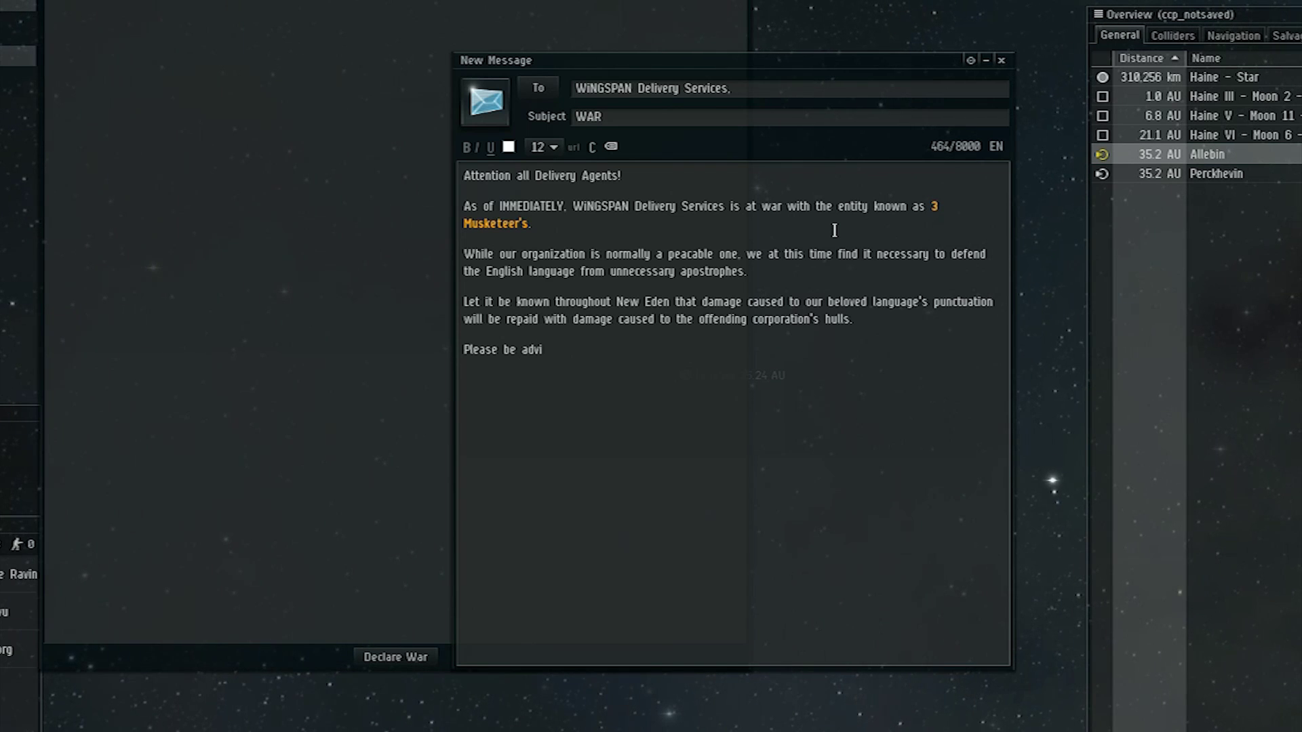
{"action": "type", "text": "sed that all"}
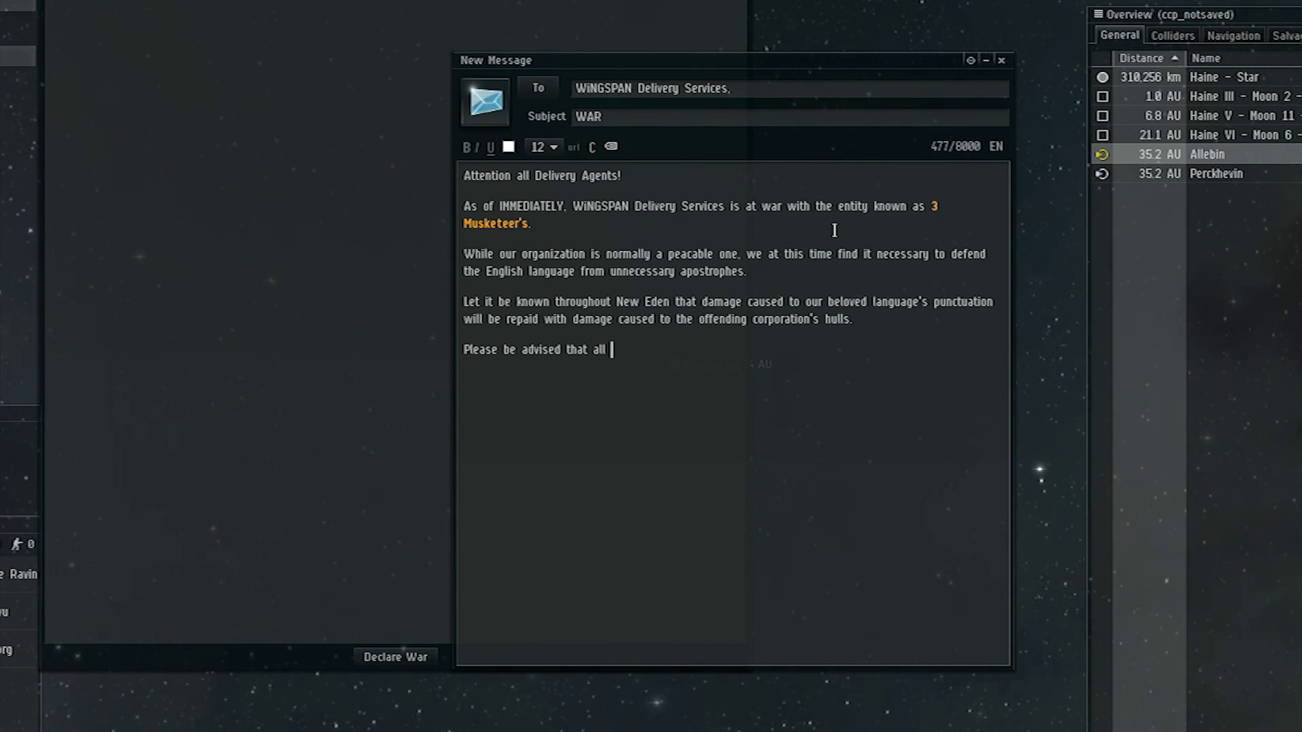
{"action": "type", "text": " pilots "}
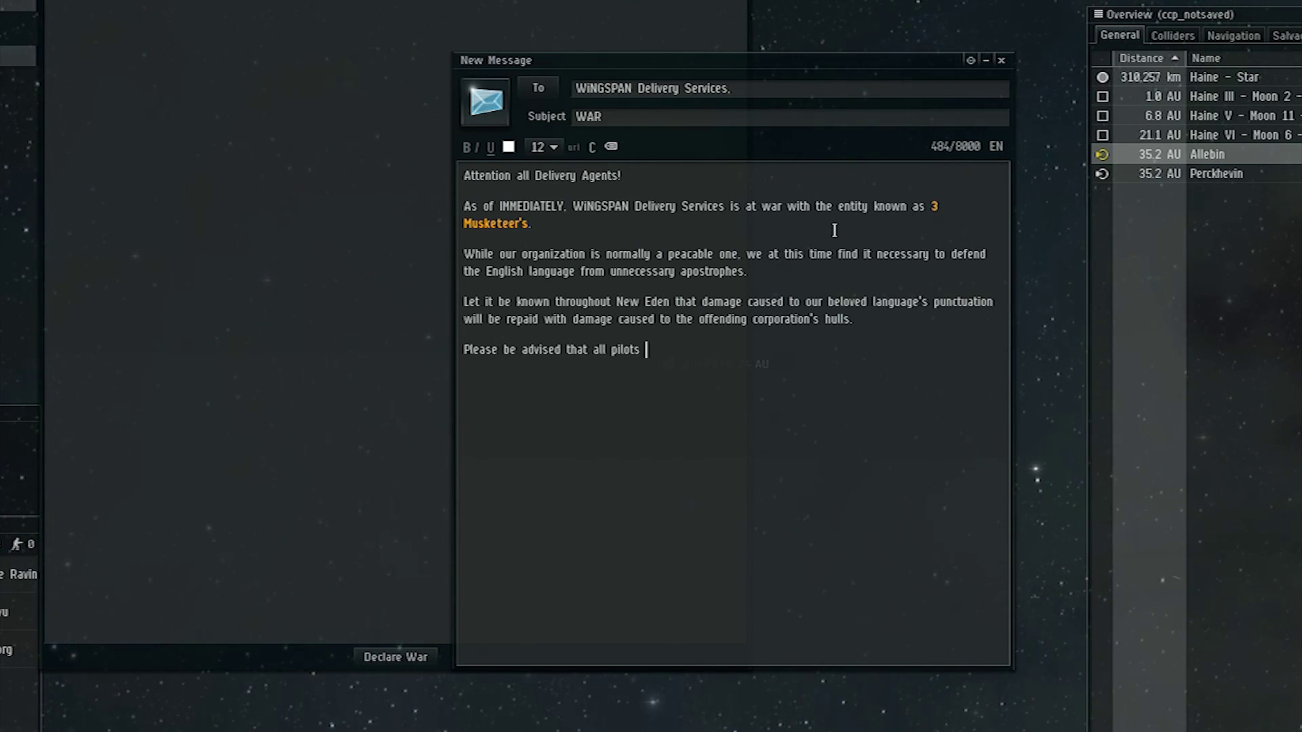
{"action": "type", "text": "in 3 M"}
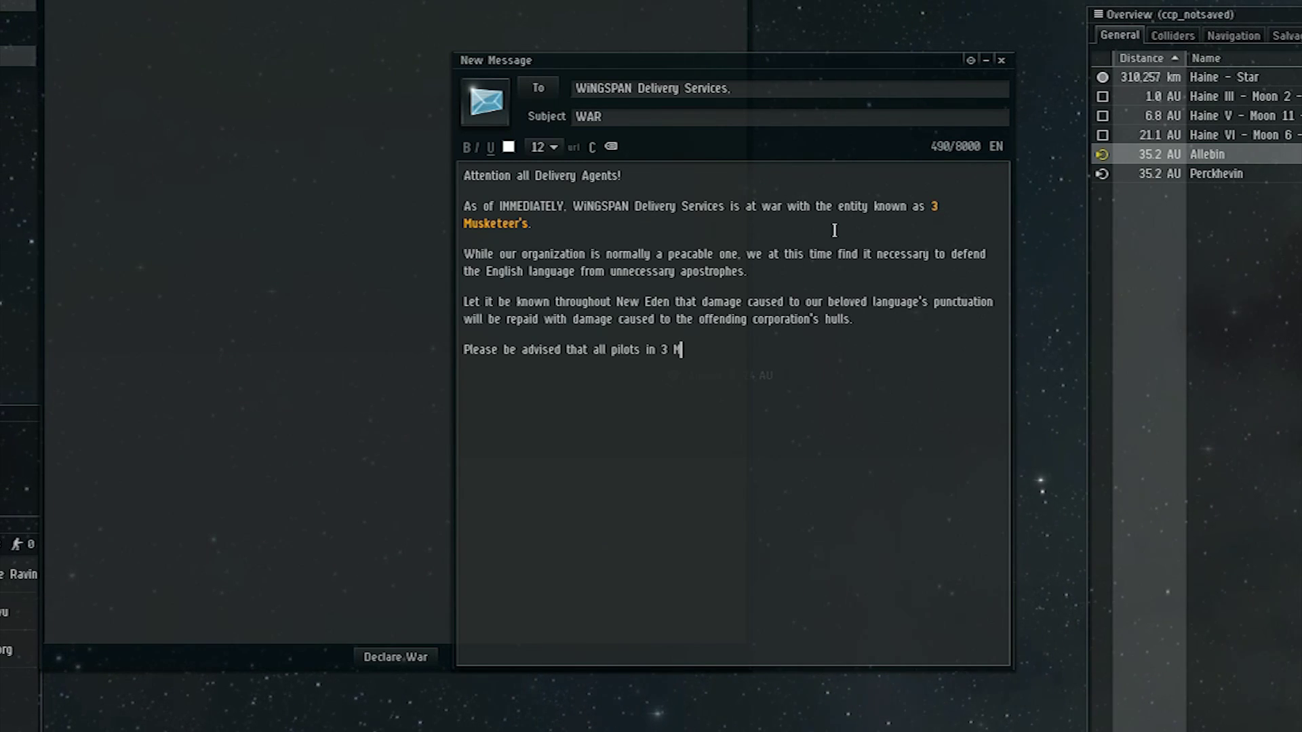
{"action": "type", "text": "usketeer's"}
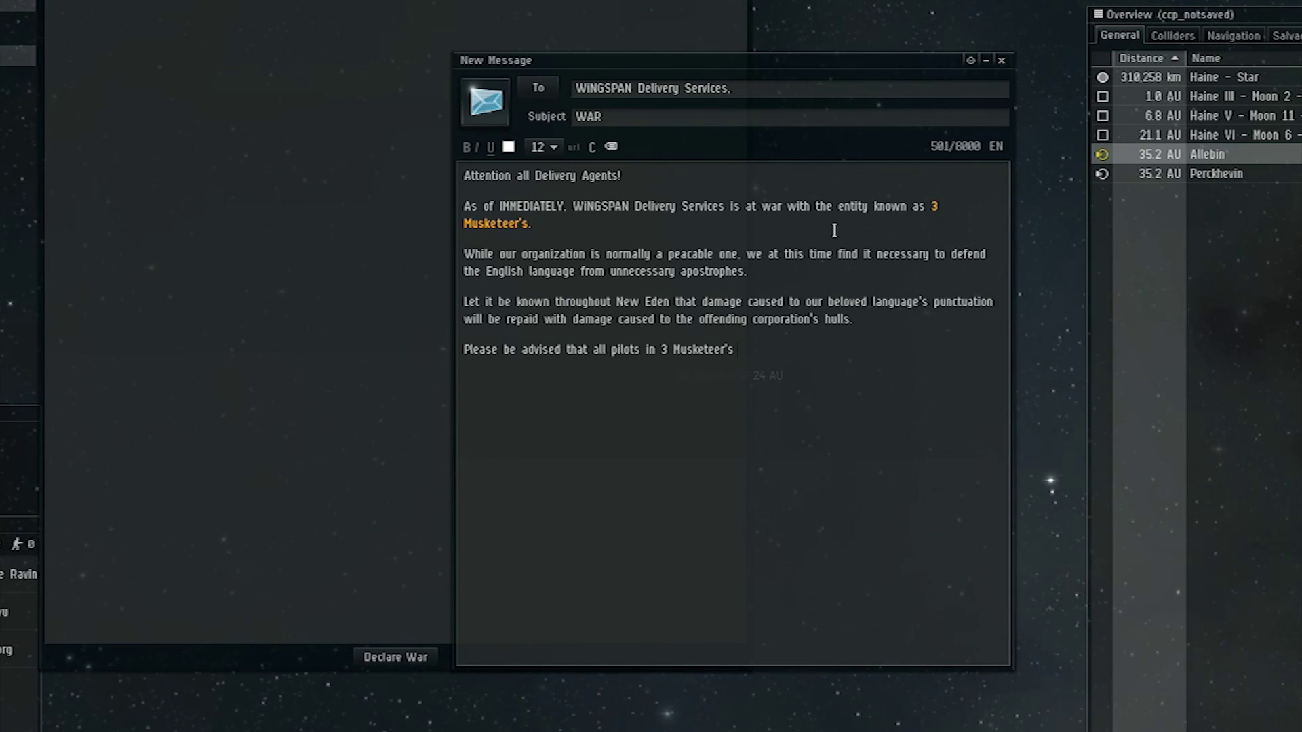
{"action": "type", "text": " are to be c"}
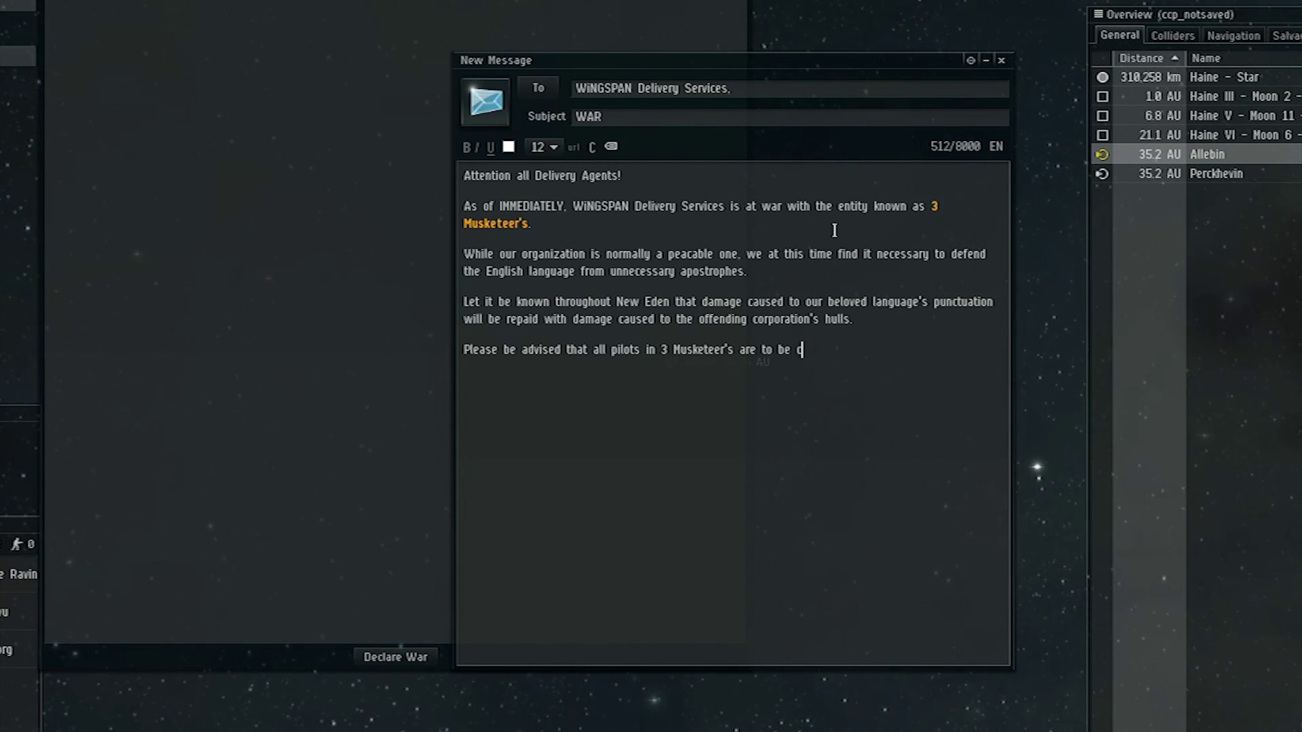
{"action": "type", "text": "onsidered ARME"}
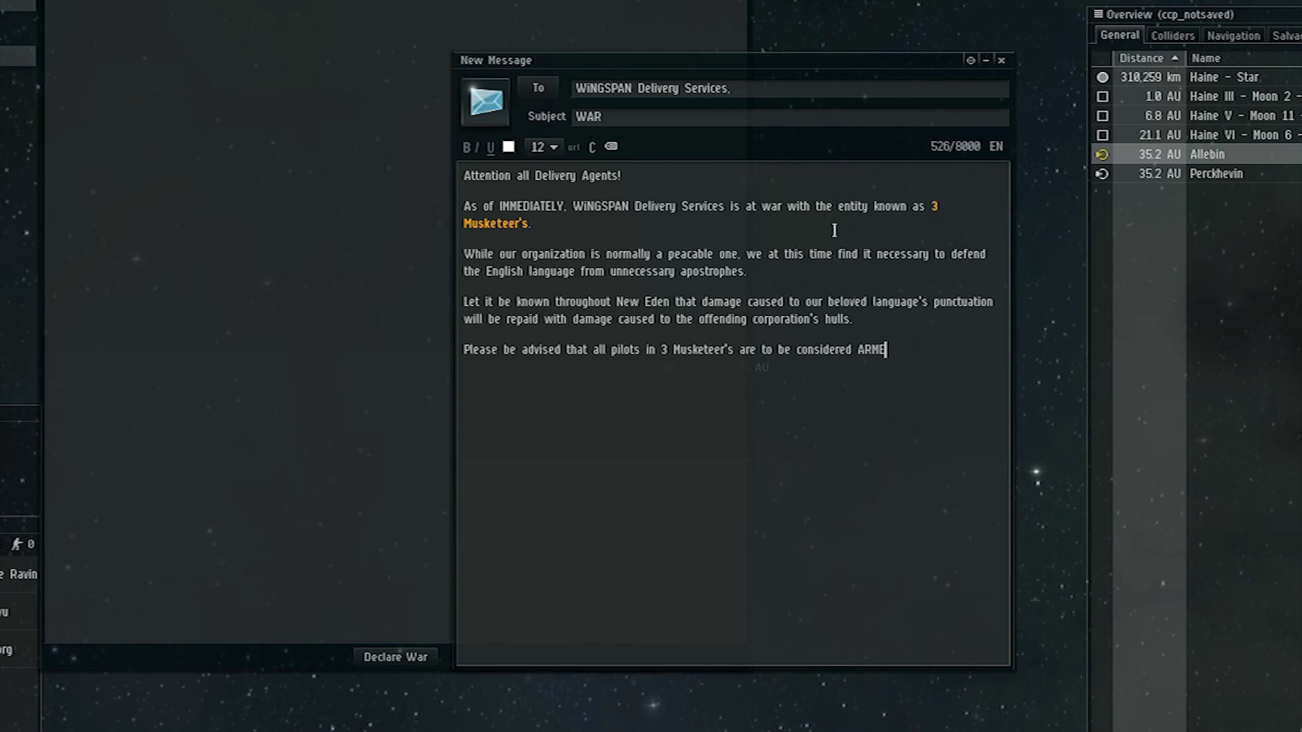
{"action": "type", "text": "D AND DANGEROUS a"}
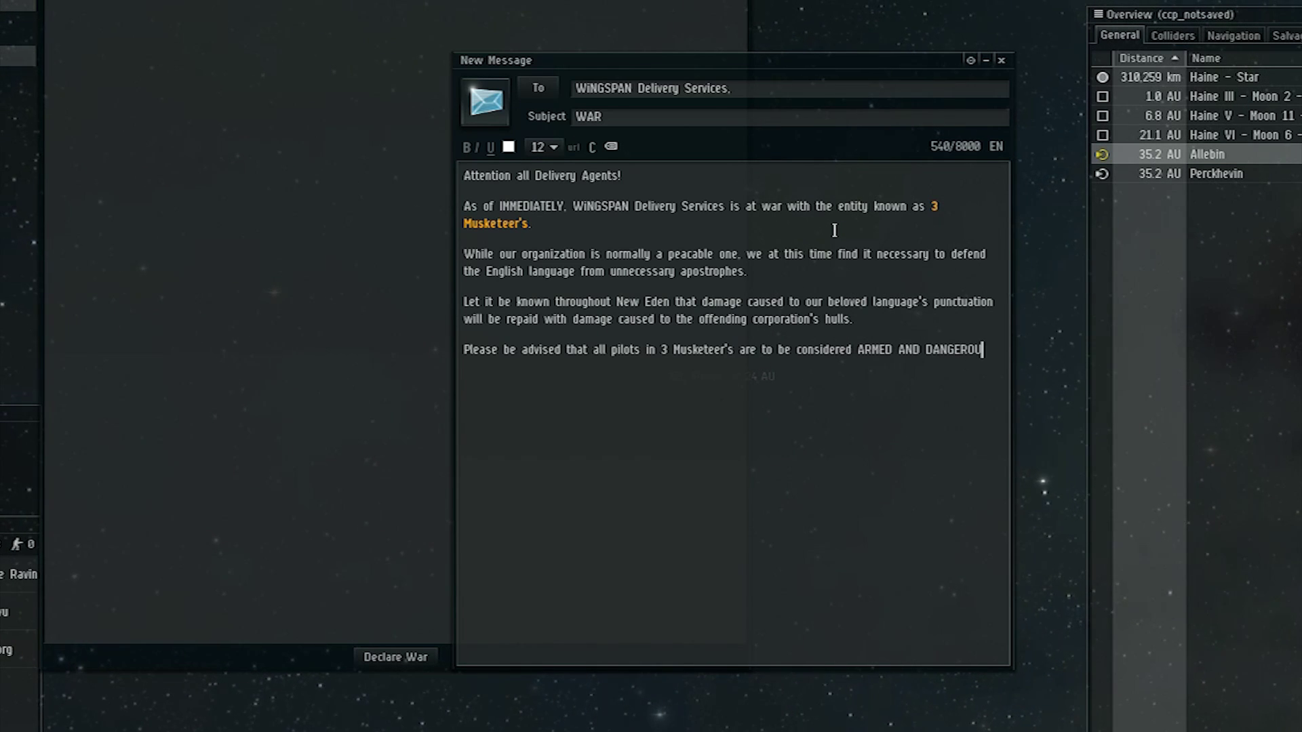
{"action": "type", "text": "nd should"}
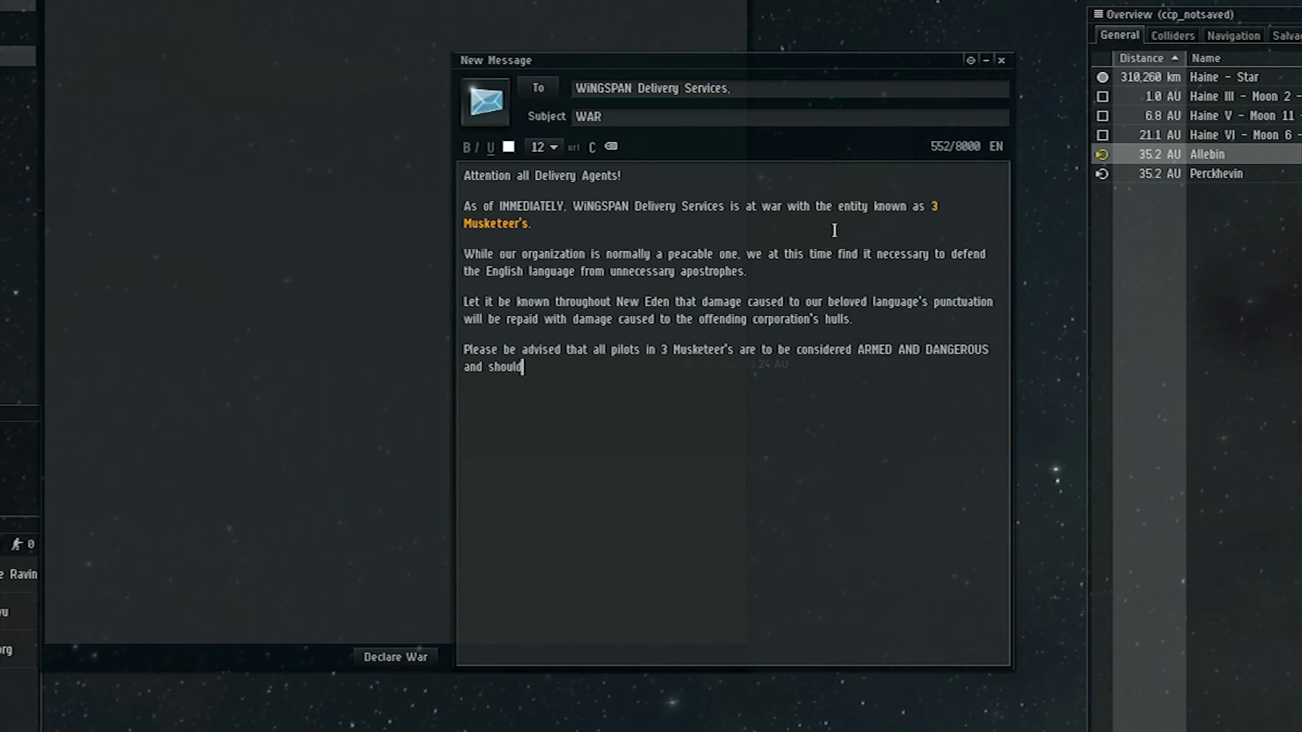
{"action": "type", "text": " not be engag"}
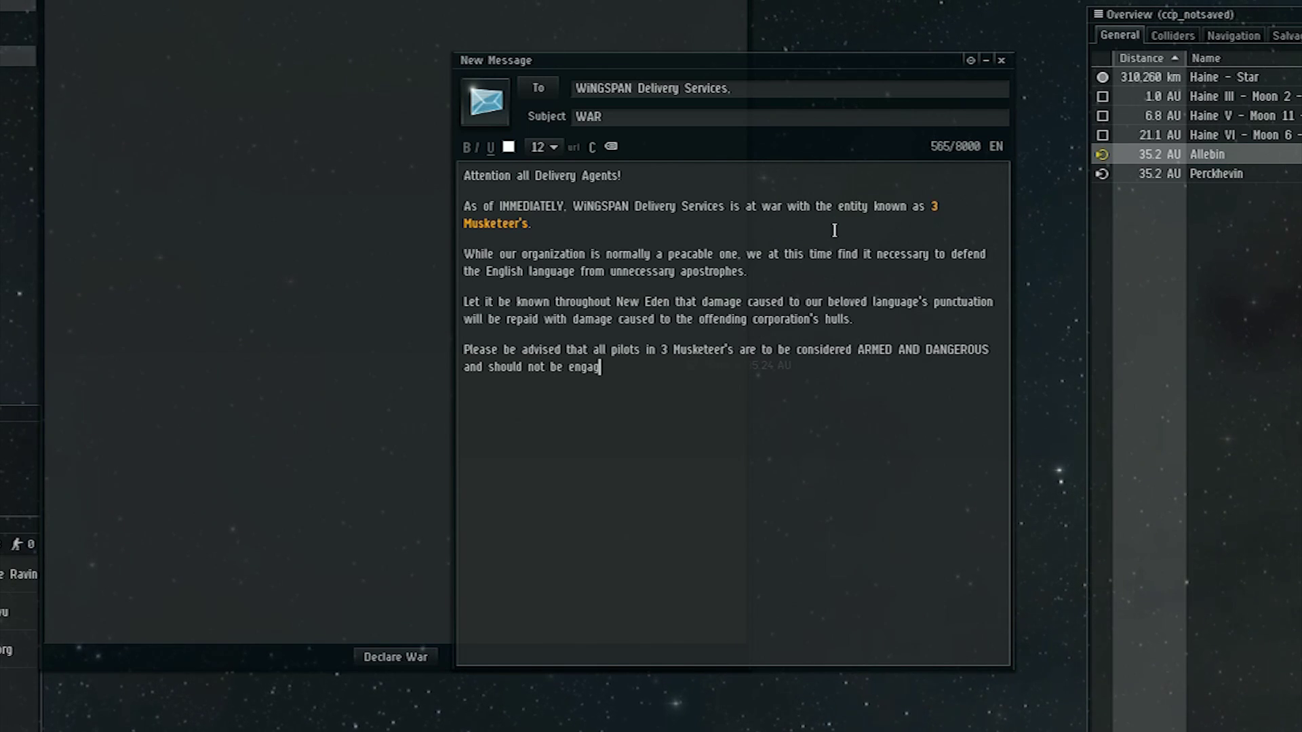
{"action": "type", "text": "ed unless "}
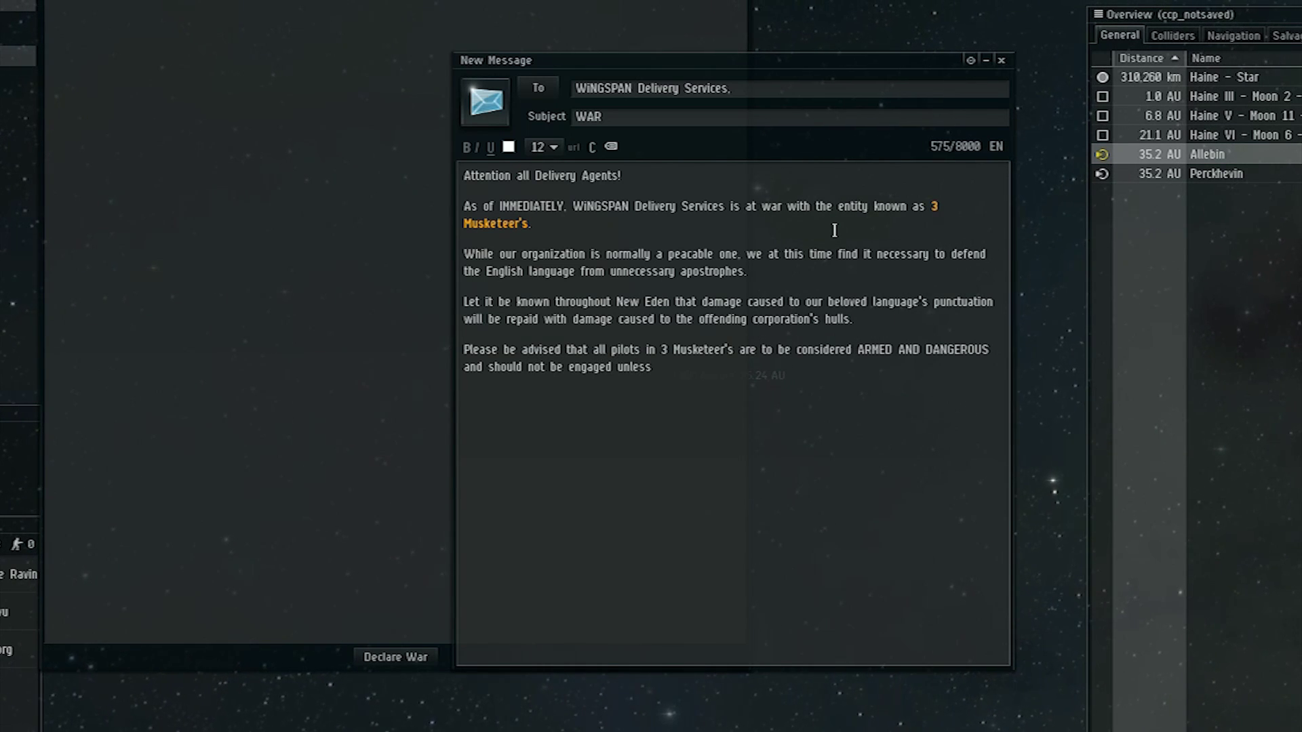
{"action": "type", "text": "apparen"}
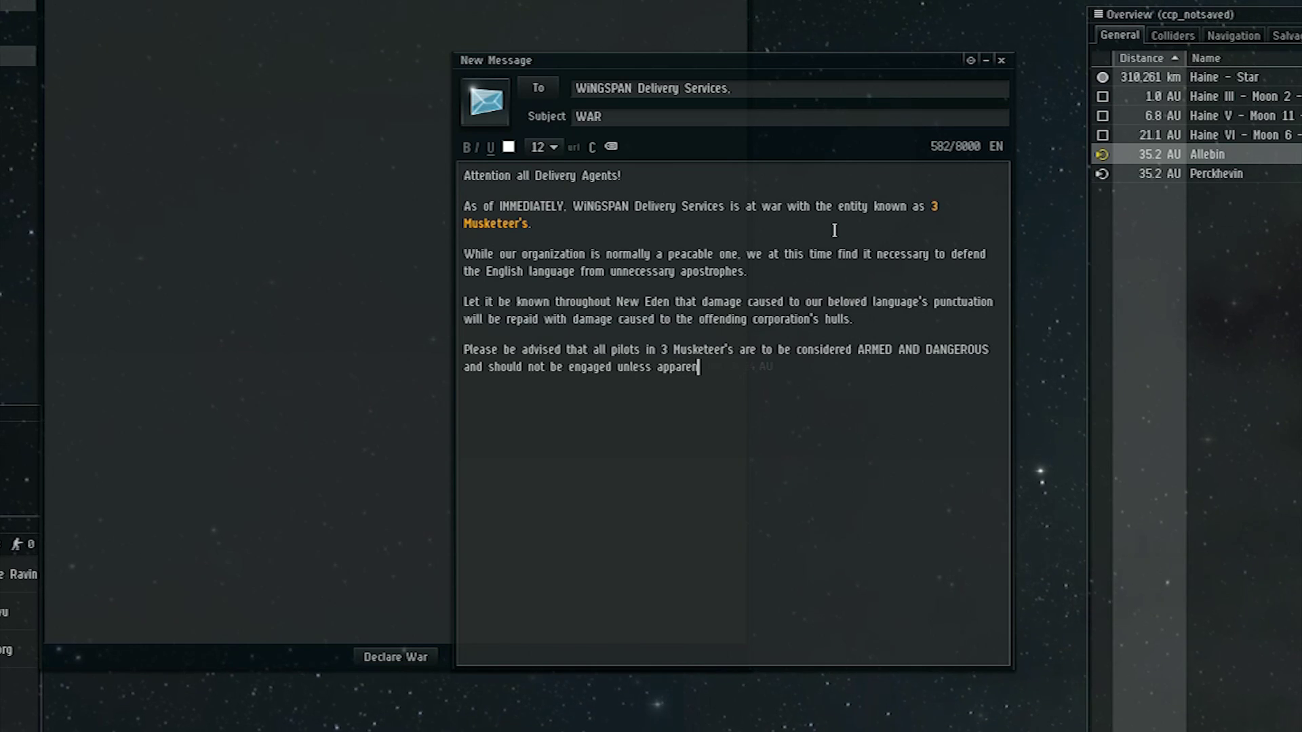
{"action": "type", "text": "tly AFK minin"}
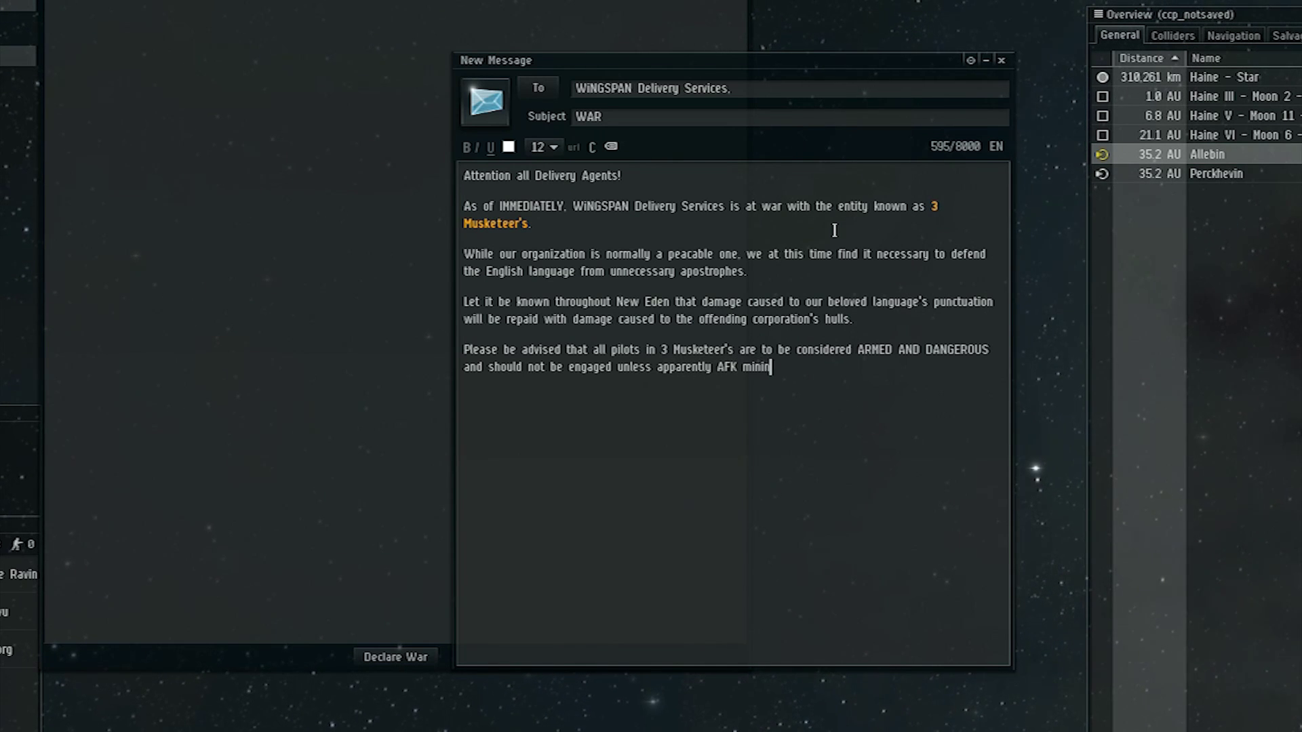
{"action": "type", "text": "g, haul"}
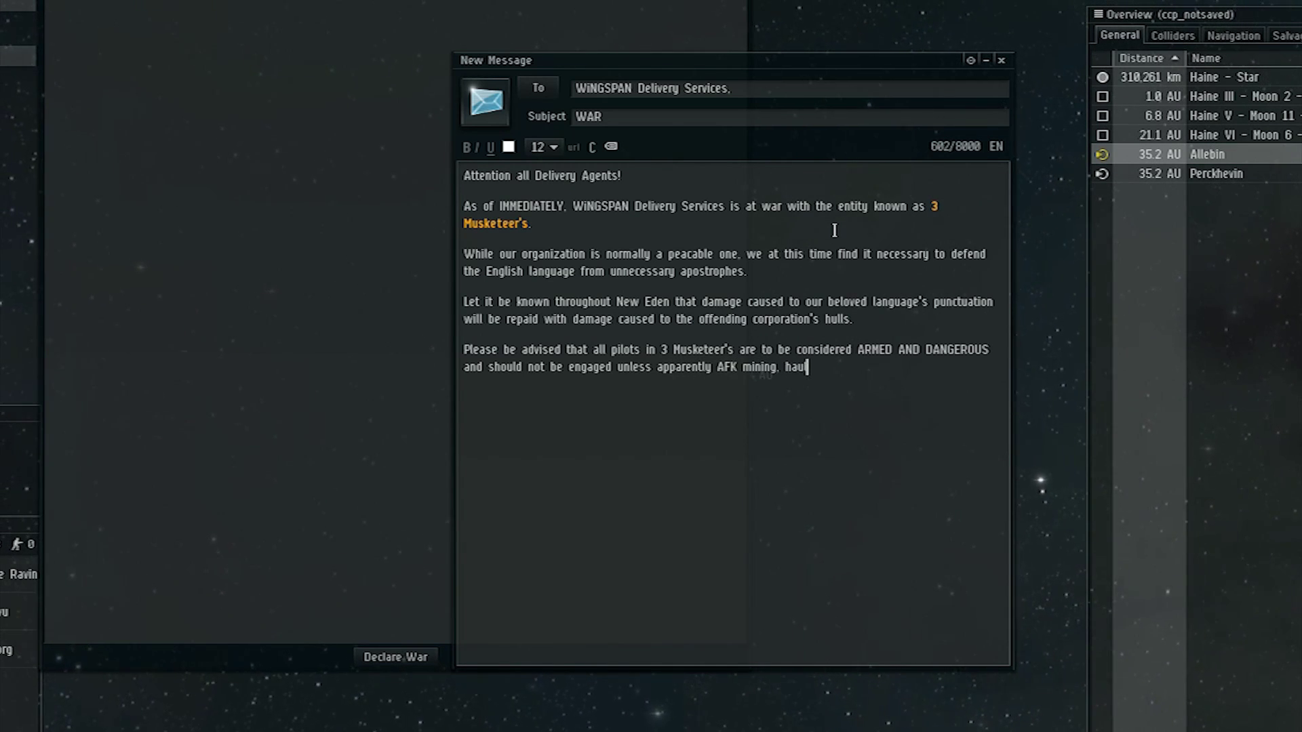
{"action": "type", "text": "ing, or otherwise "}
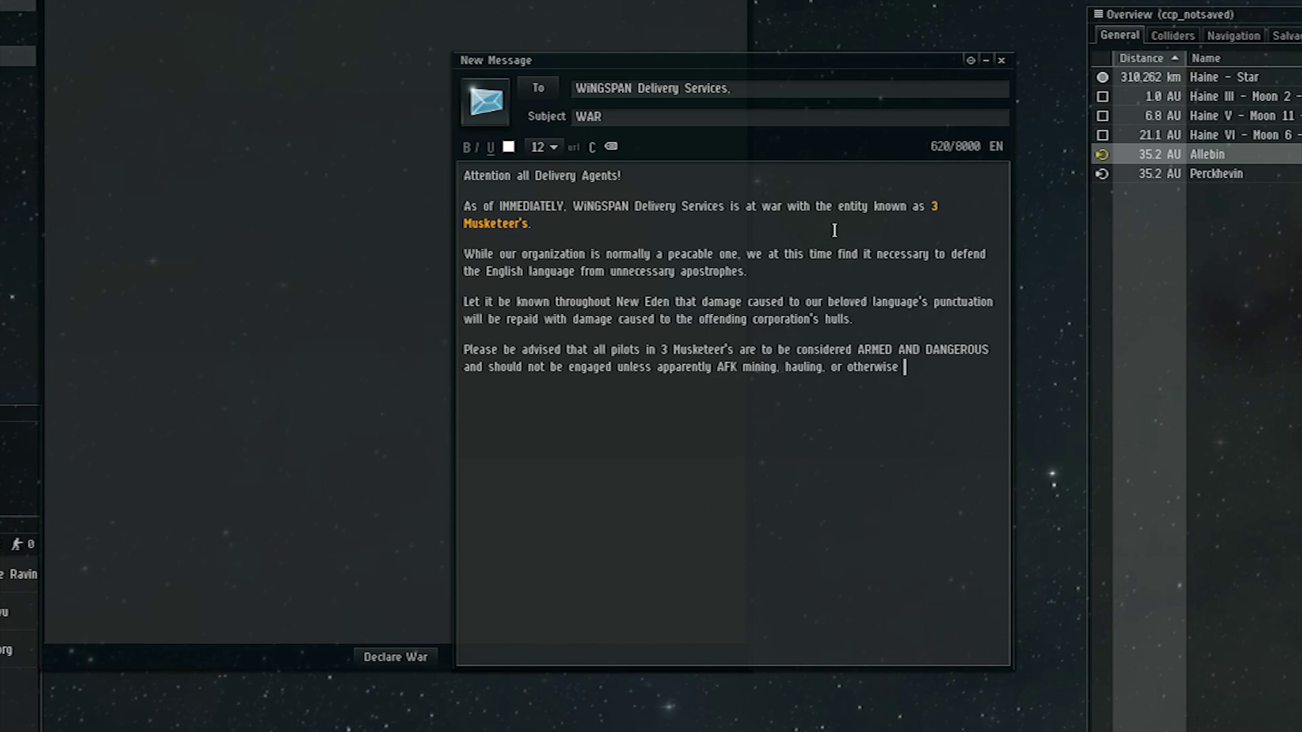
{"action": "type", "text": "abusing the"}
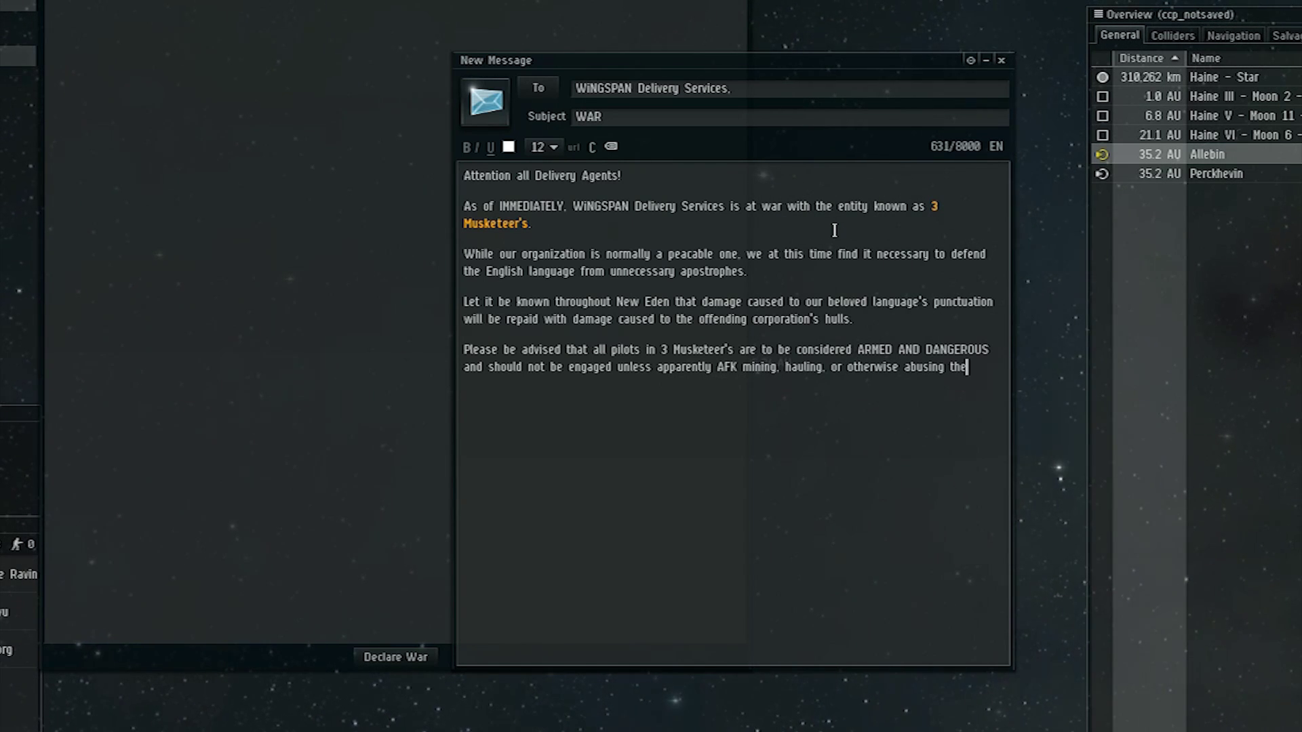
{"action": "type", "text": " English l"}
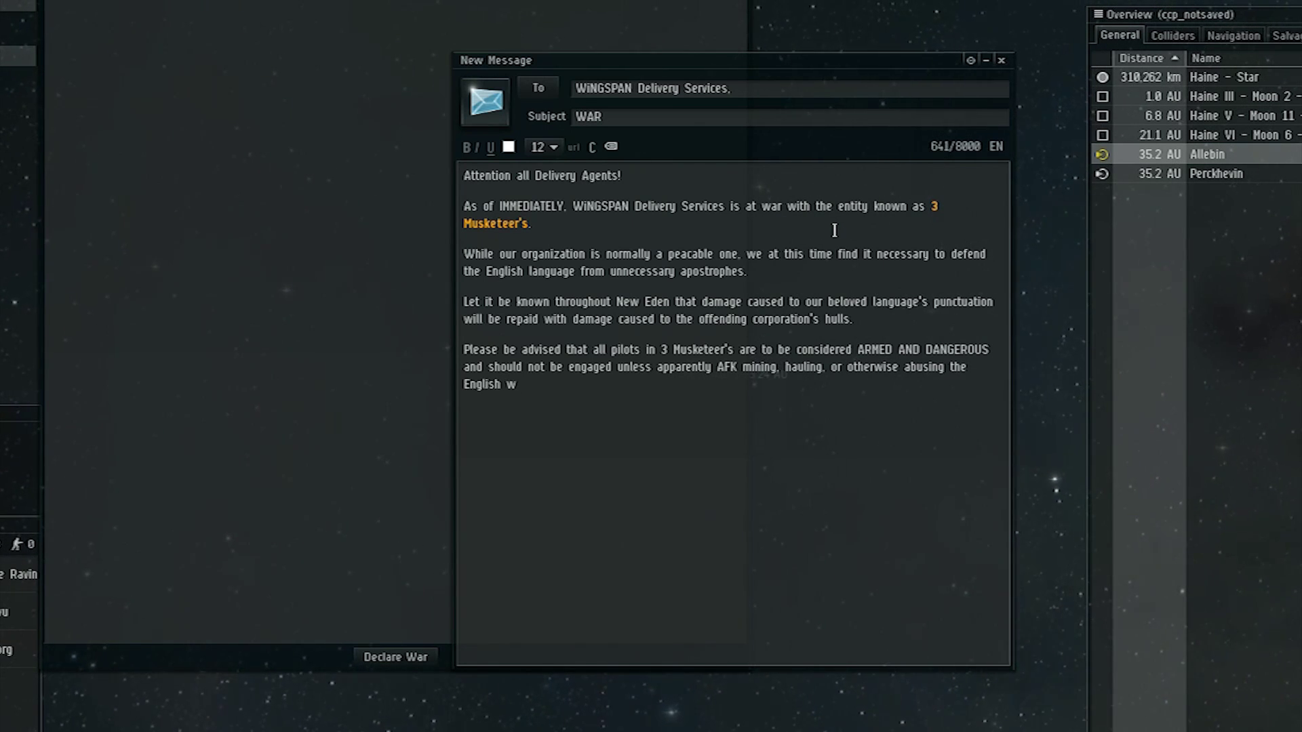
{"action": "type", "text": "anguage.  Ple"}
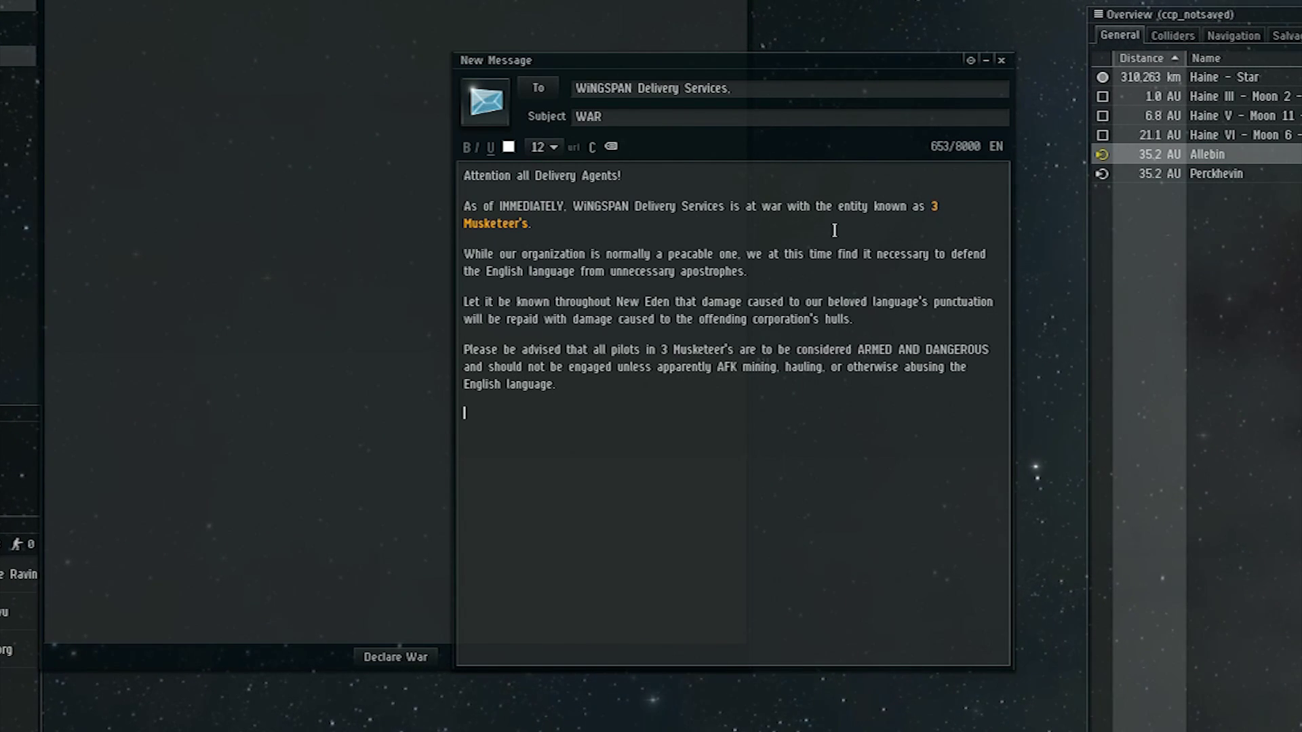
{"action": "type", "text": "ase also be advised that we are "}
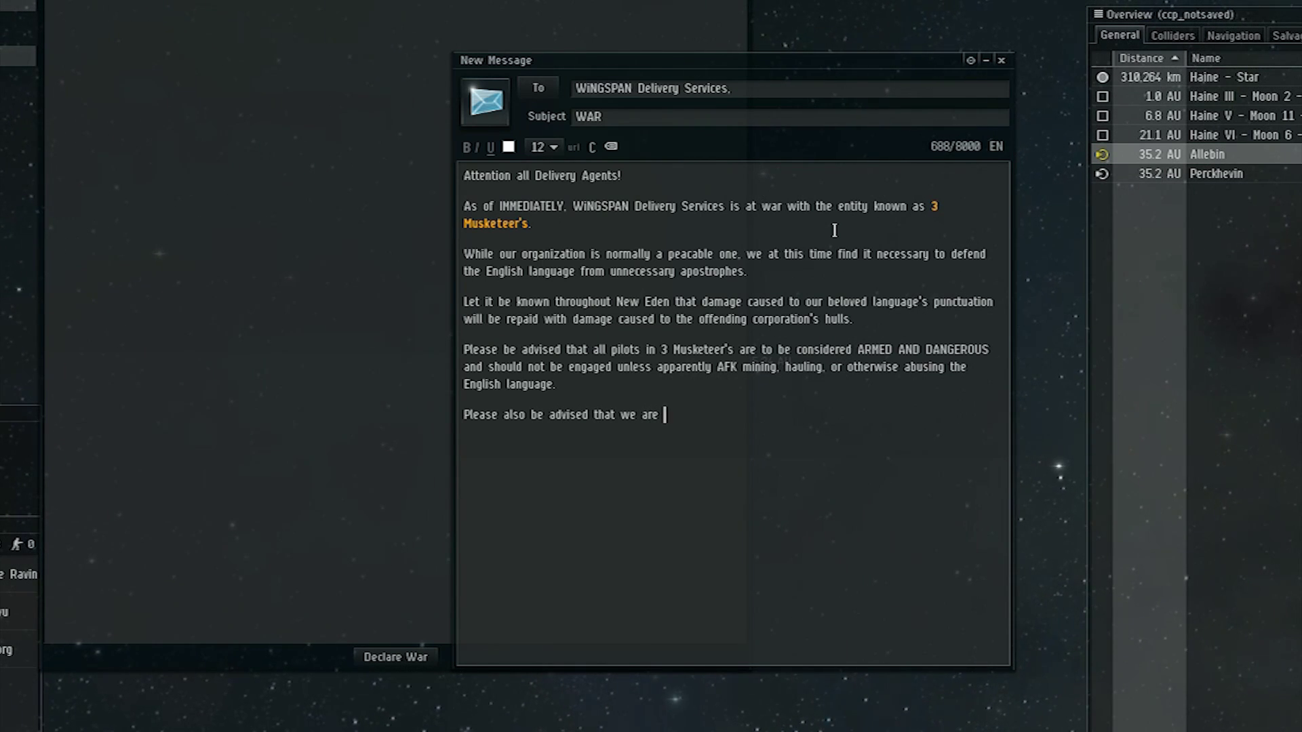
{"action": "type", "text": "anticipating a V"}
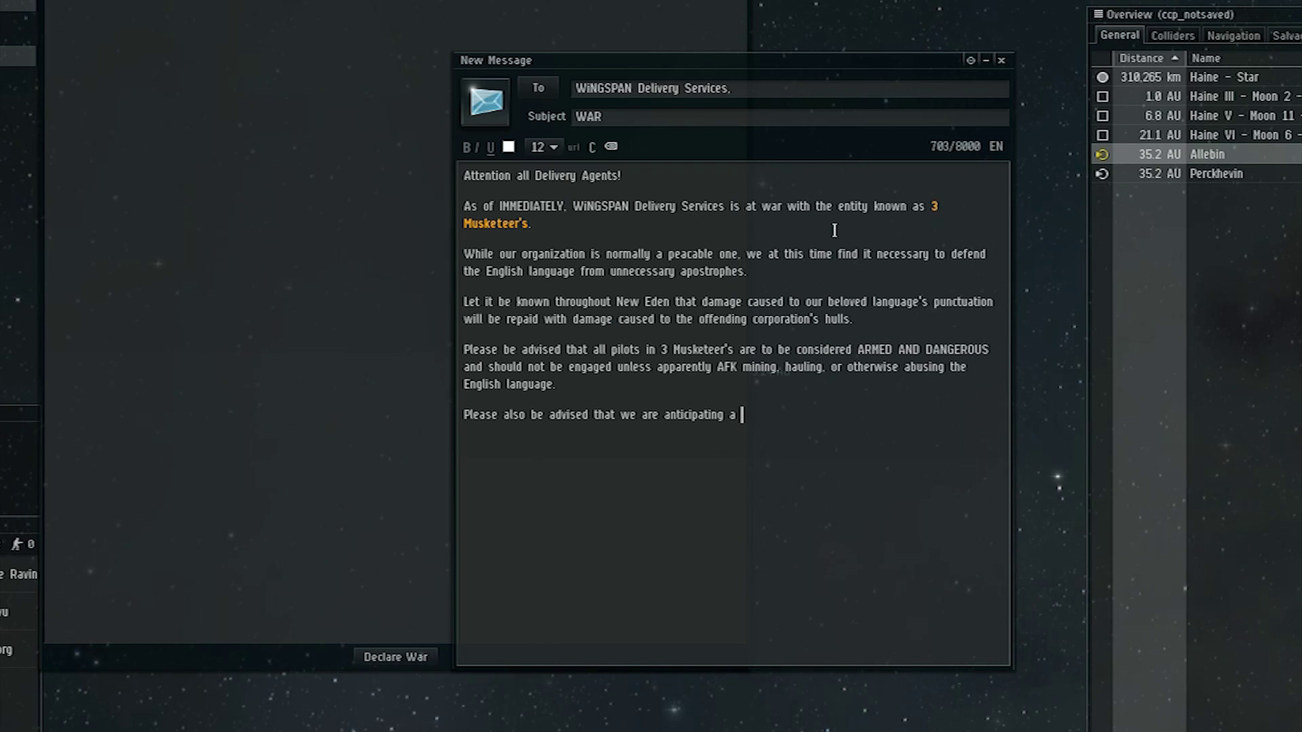
{"action": "type", "text": "ERY LARGE"}
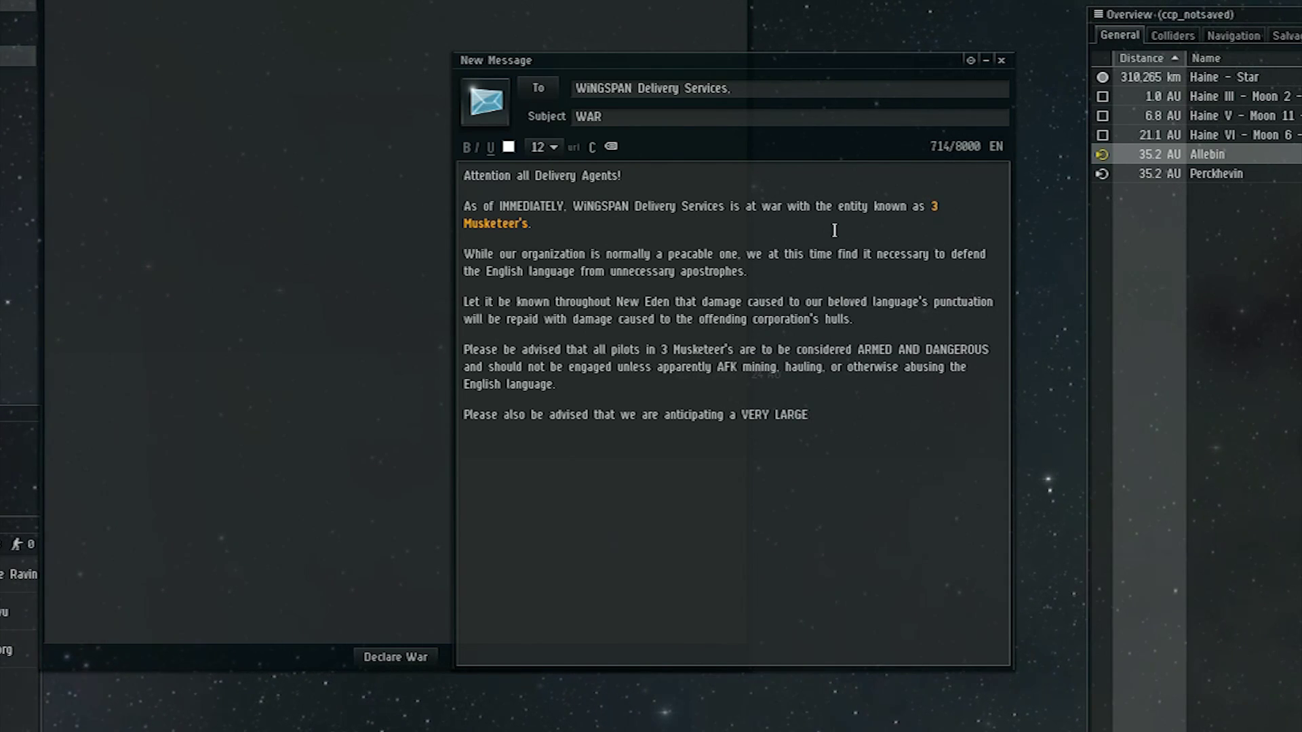
{"action": "type", "text": " torpedo de"}
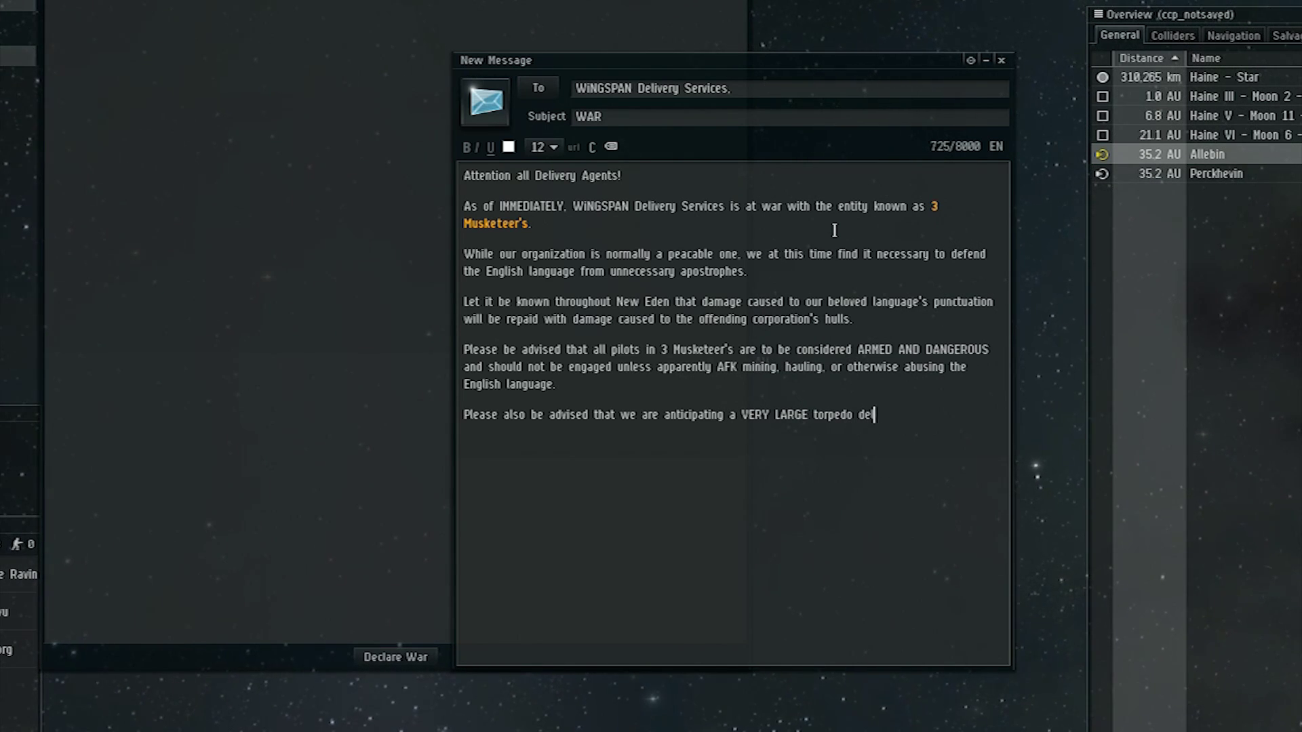
{"action": "type", "text": "livery to"}
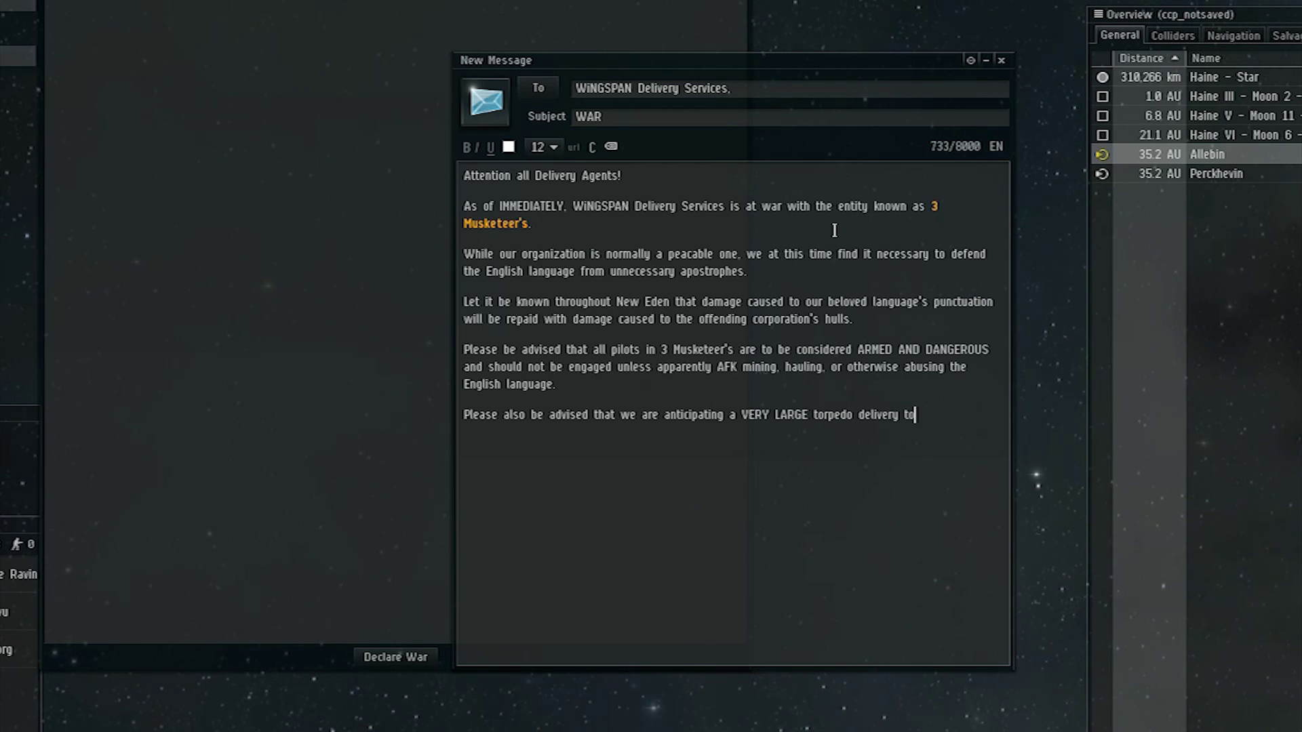
{"action": "type", "text": " this corp's as"}
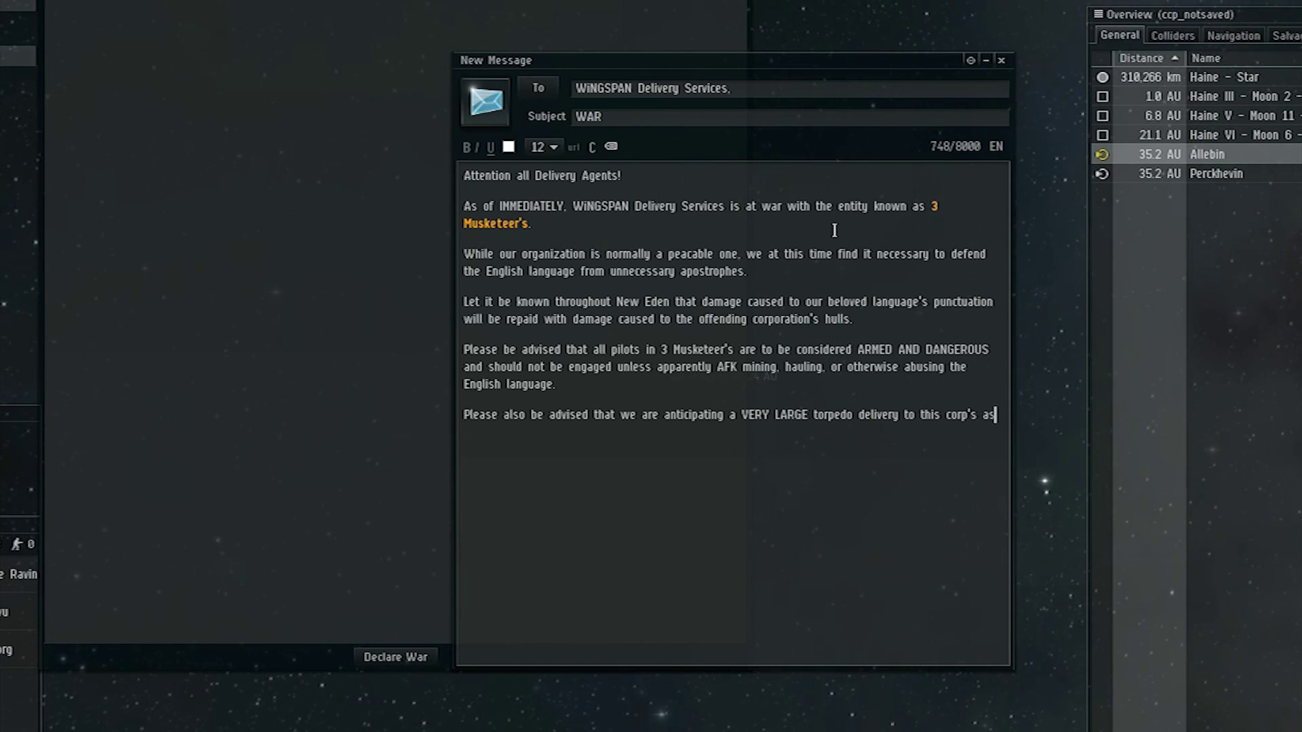
{"action": "type", "text": "sets this Sun"}
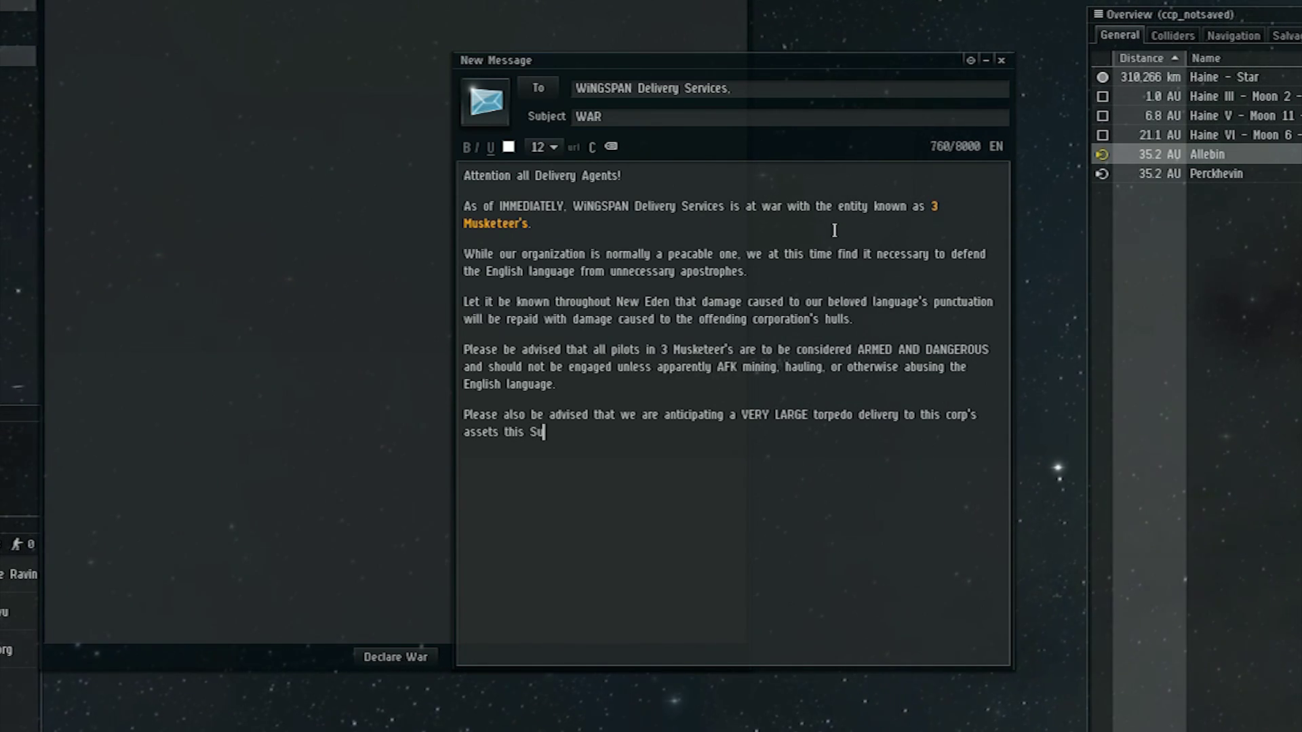
{"action": "type", "text": "day."}
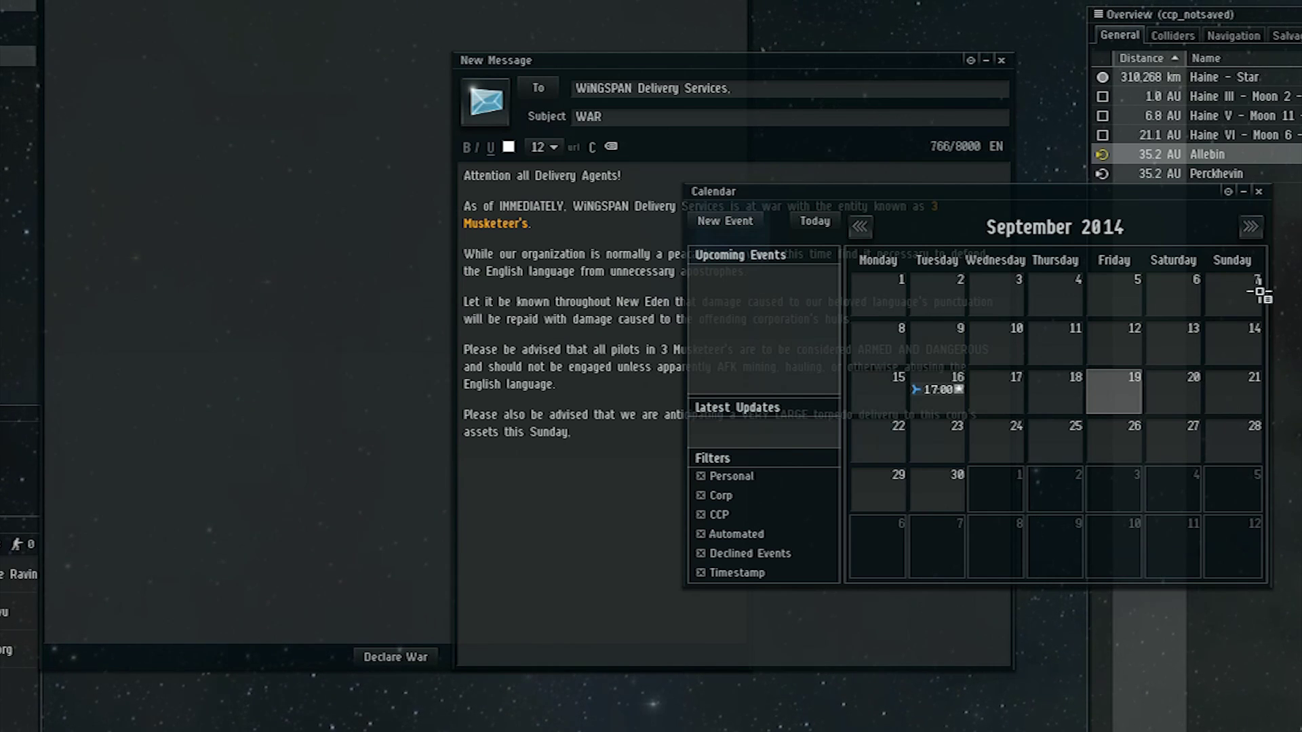
Write the Sunday torpedo-delivery sentence, checking the date in the Calendar, then close it
{"action": "left_click", "coordinate": [1258, 191]}
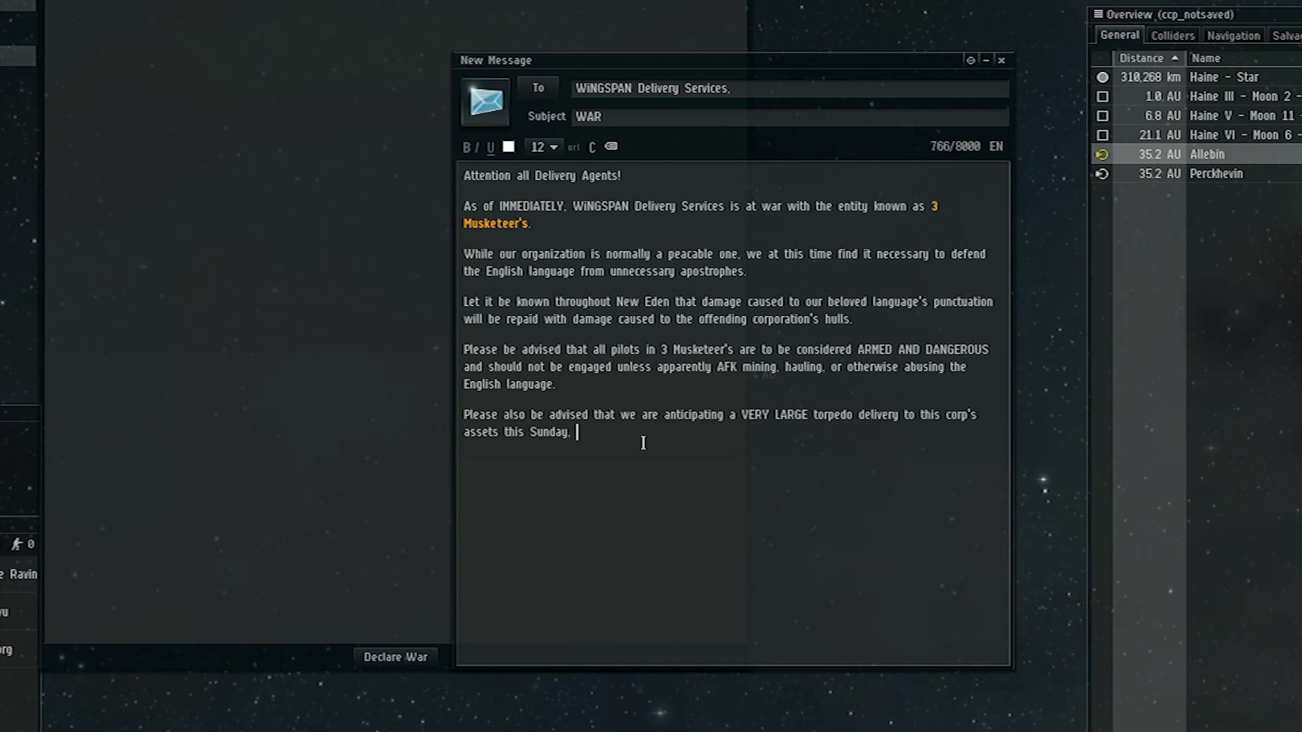
{"action": "type", "text": "the 21s"}
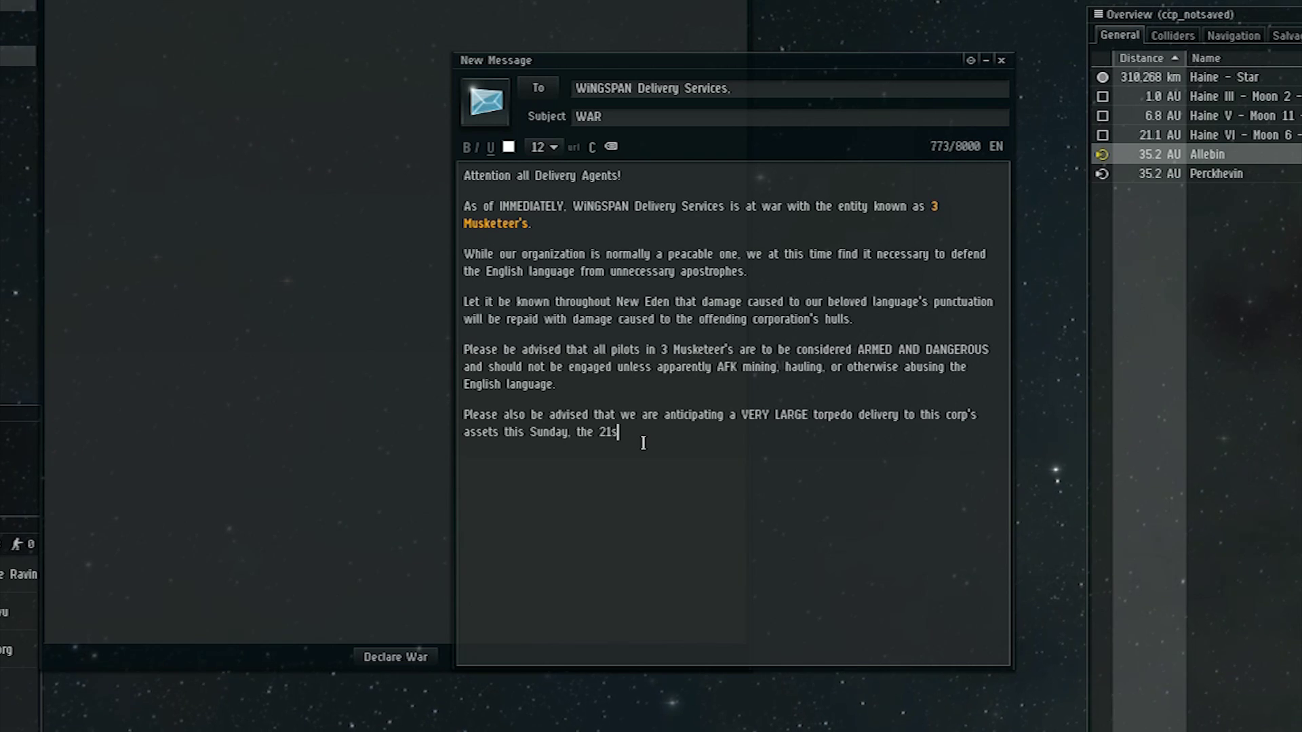
{"action": "type", "text": "t"}
{"action": "type", "text": "re details to follow."}
End with 'the 21st. More details to follow.', 'Stay safe out there,' and Chance Ravinne's signature
{"action": "key", "text": "Return"}
{"action": "type", "text": "Stay safe out there."}
{"action": "key", "text": "Return"}
{"action": "type", "text": "hanc"}
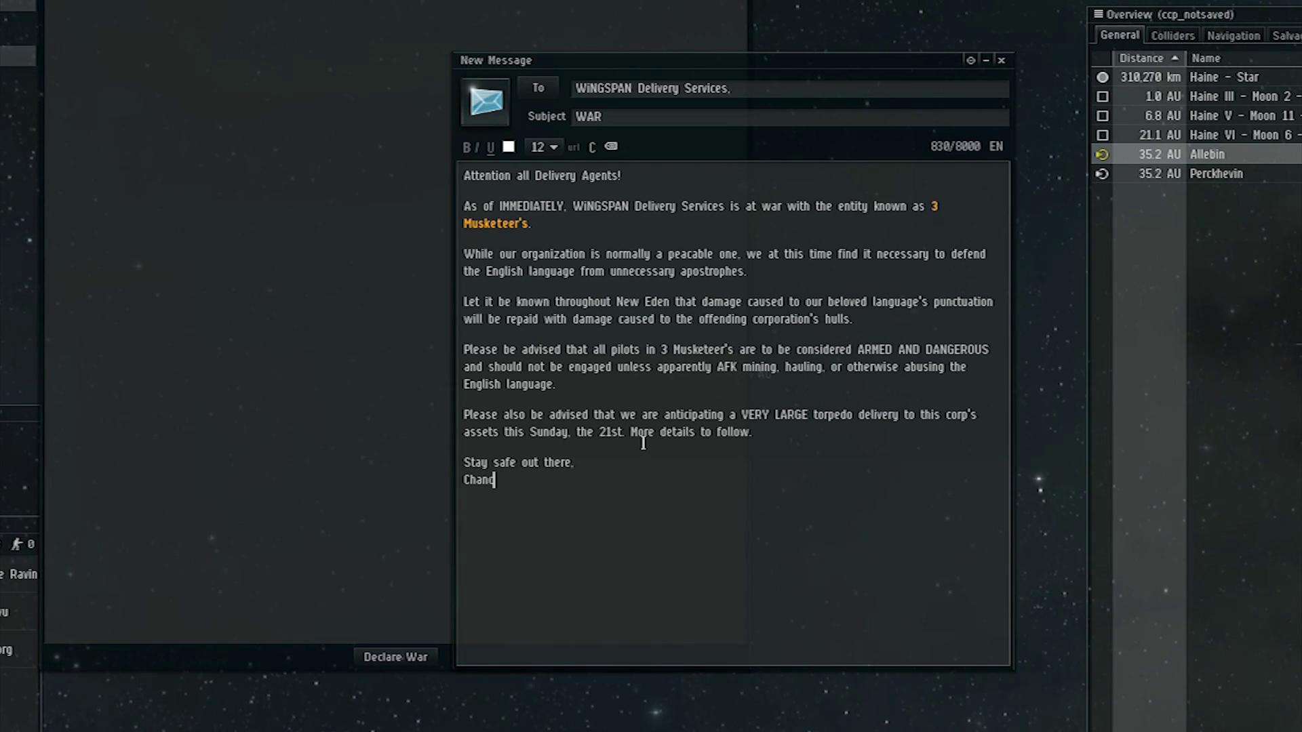
{"action": "type", "text": "e Ravinne"}
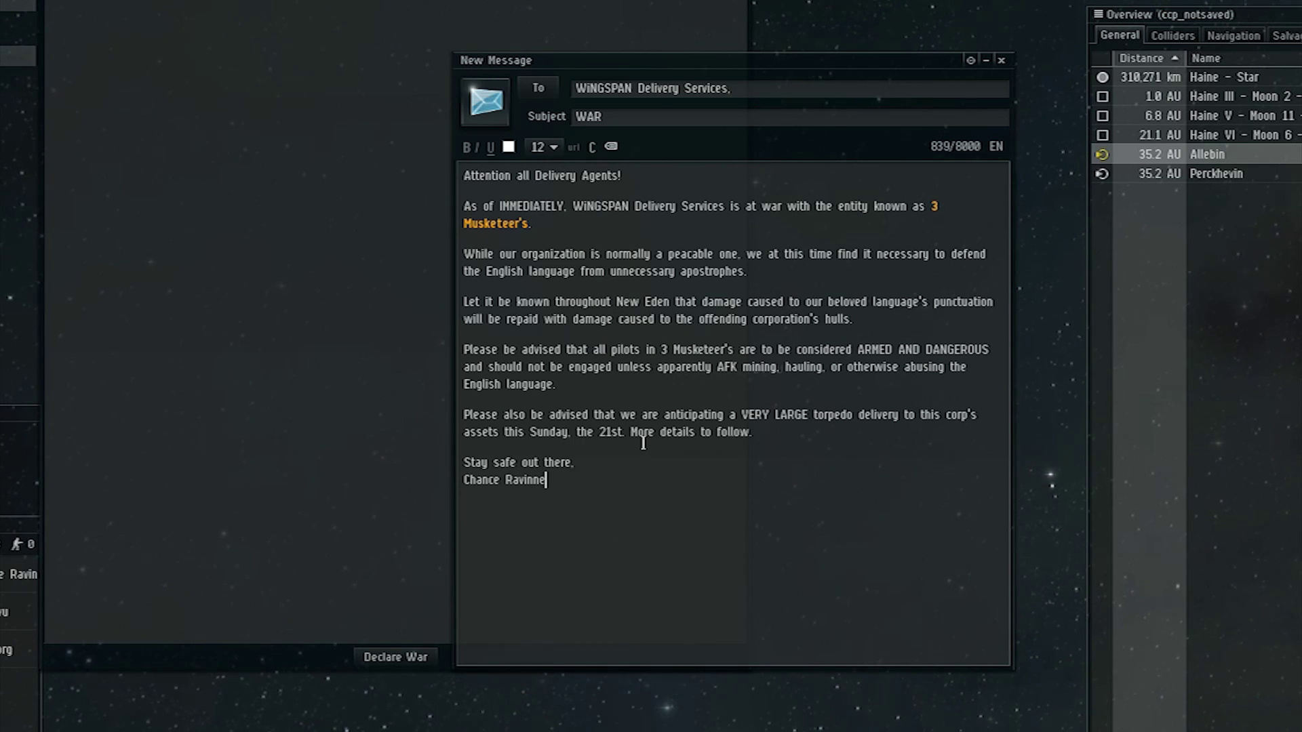